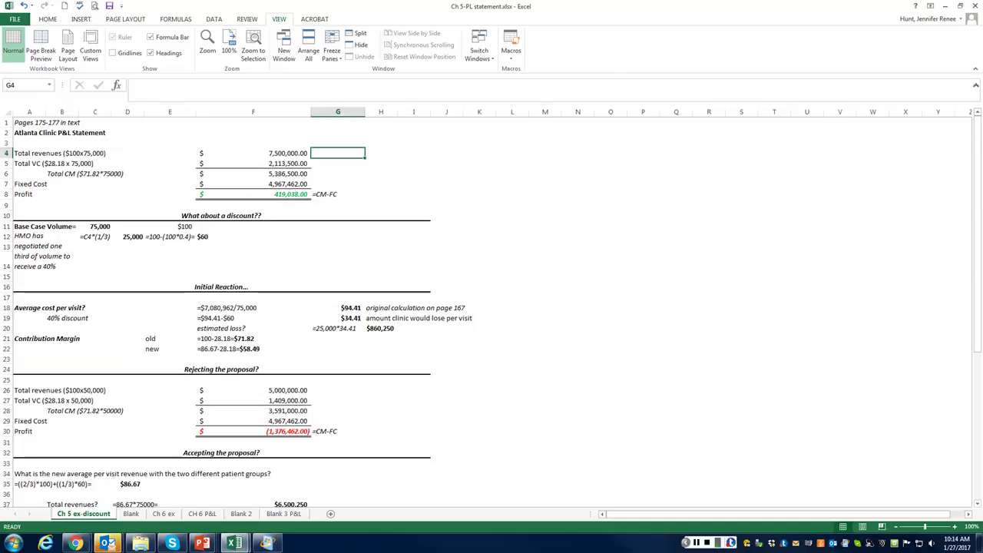
pyautogui.click(696, 542)
pyautogui.click(697, 543)
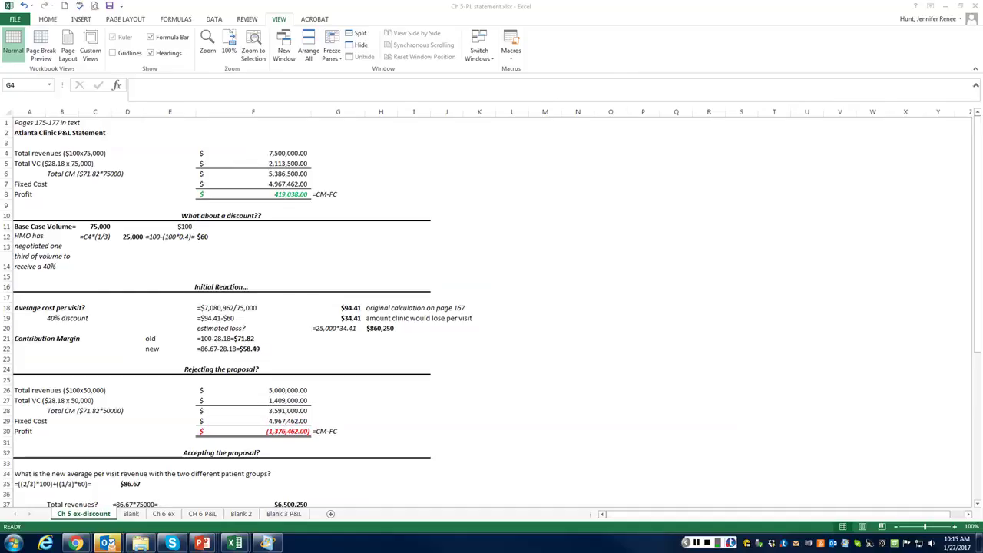
# Test the profit calculation in H8 as contribution margin minus fixed cost with =F6-F7, and clear the cell again
pyautogui.click(290, 194)
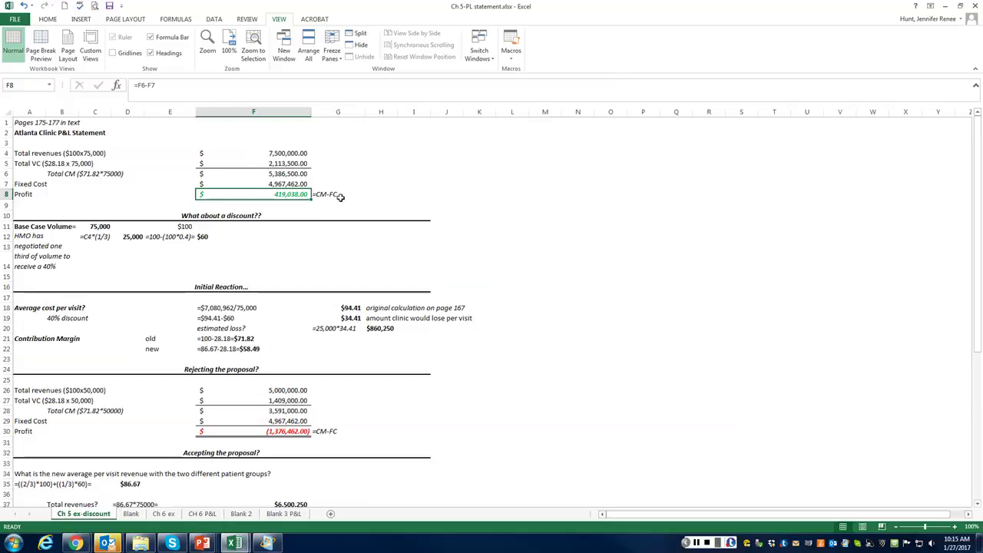
pyautogui.click(379, 195)
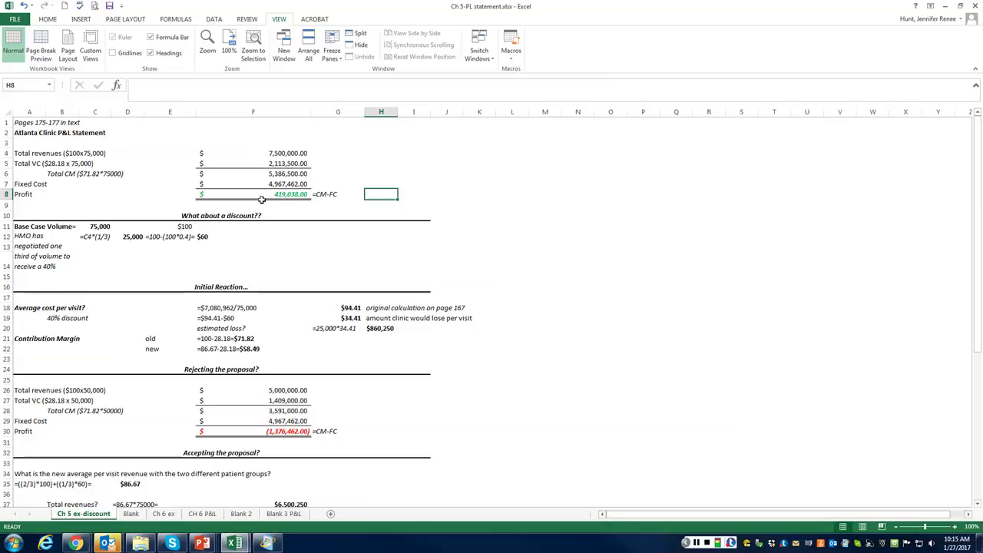
pyautogui.write('=')
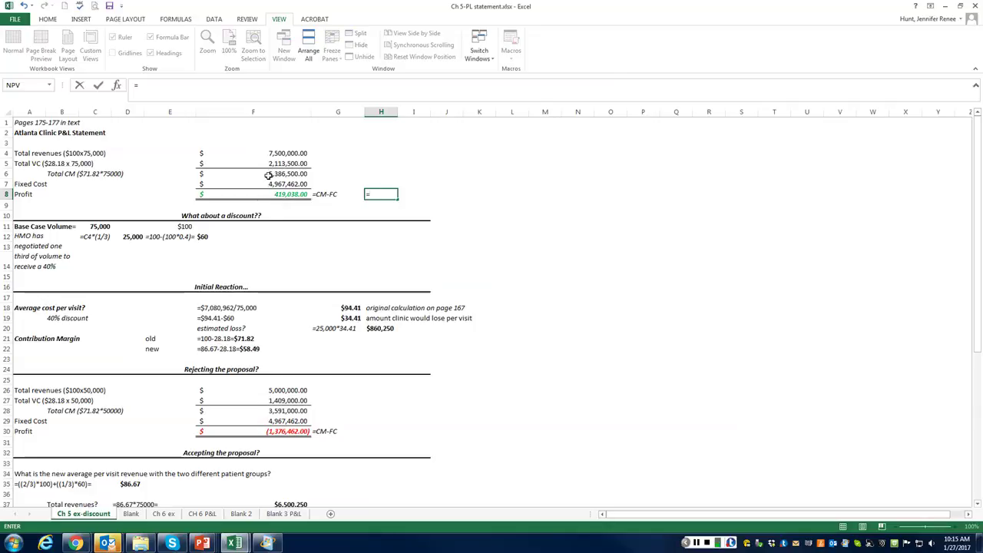
pyautogui.click(268, 175)
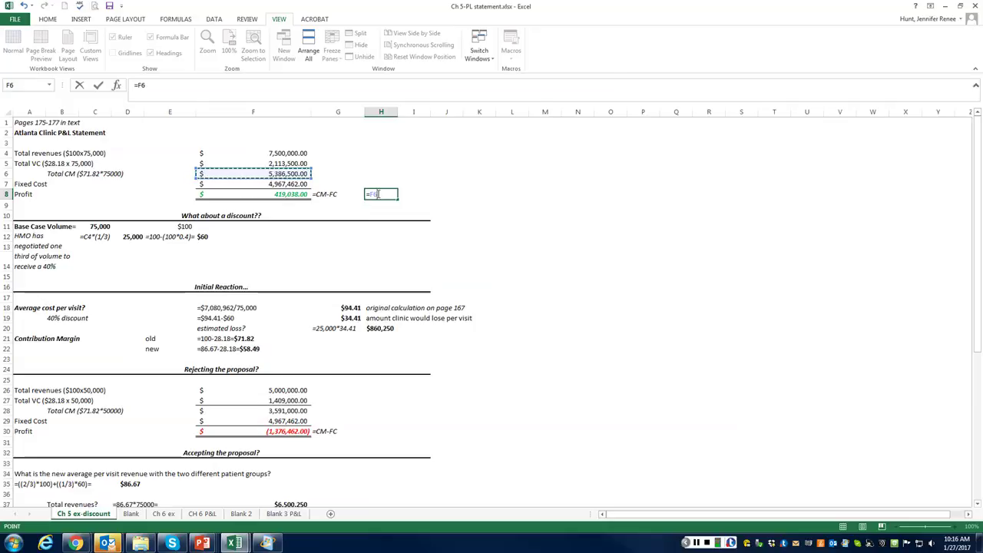
pyautogui.write('-')
pyautogui.click(280, 184)
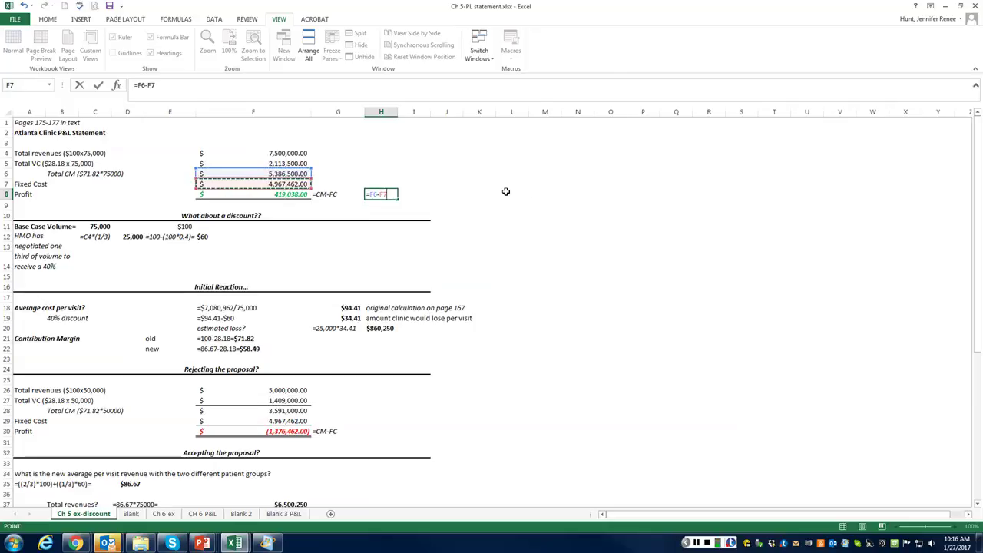
pyautogui.press('Return')
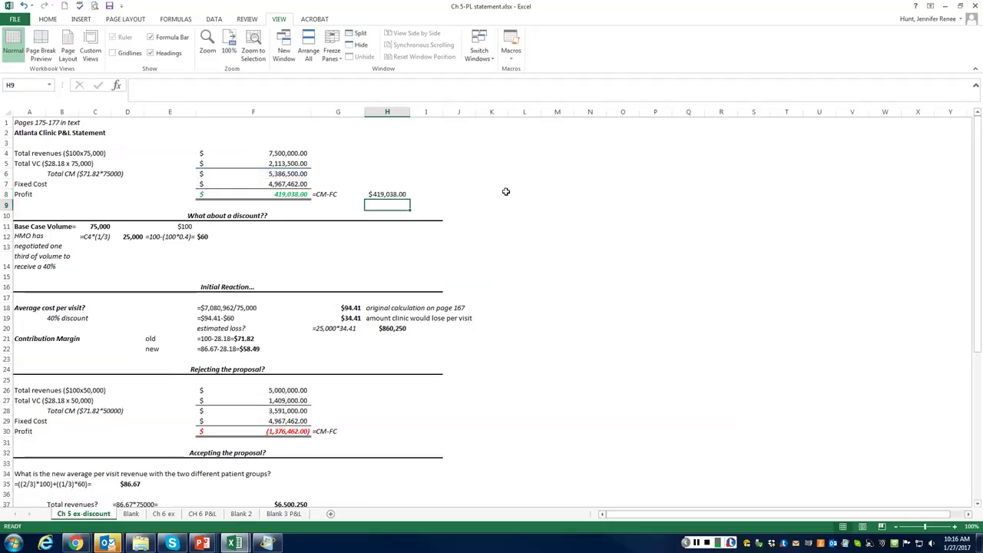
pyautogui.click(393, 194)
pyautogui.press('Delete')
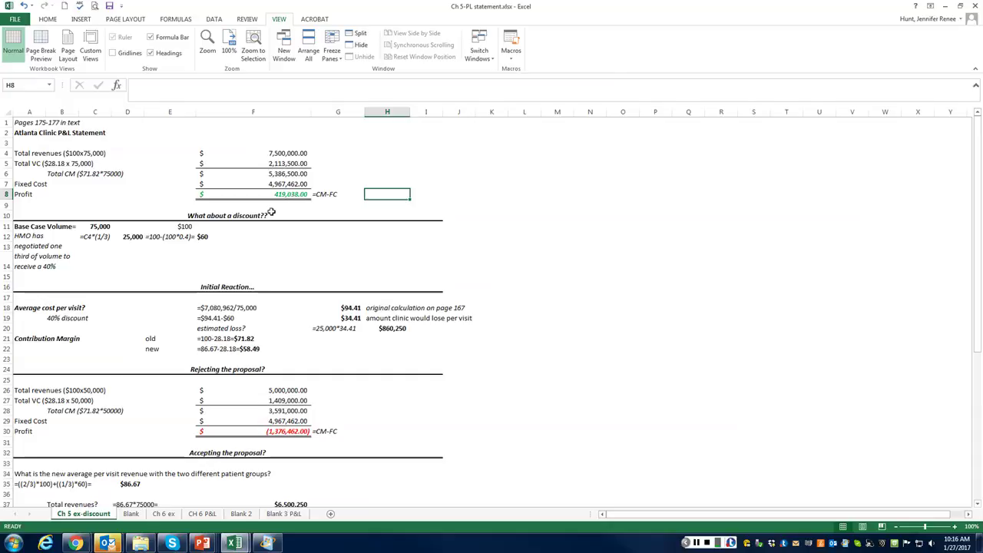
# Examine the HMO discount terms, the average cost per visit and the old and new contribution margin calculations
pyautogui.scroll(-1, 338, 220)
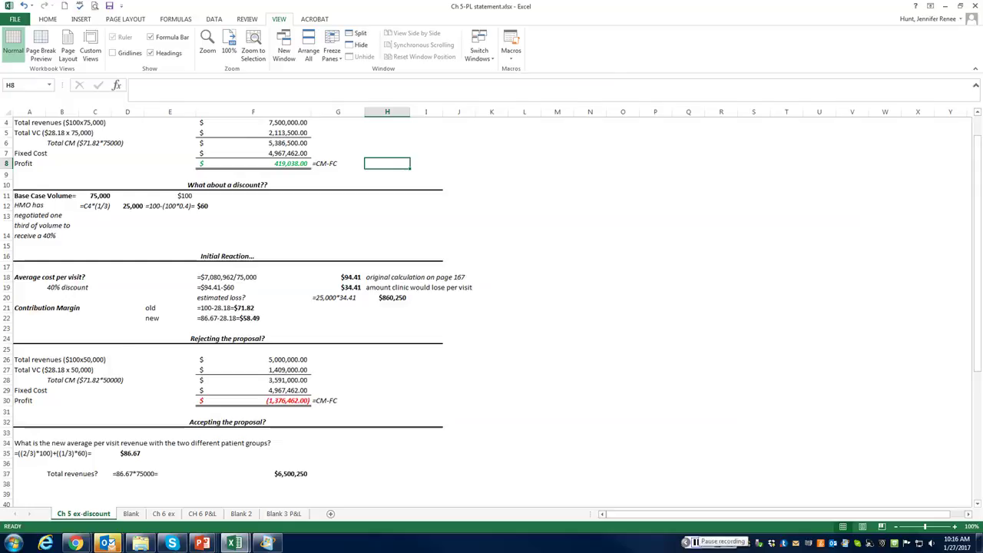
pyautogui.click(694, 542)
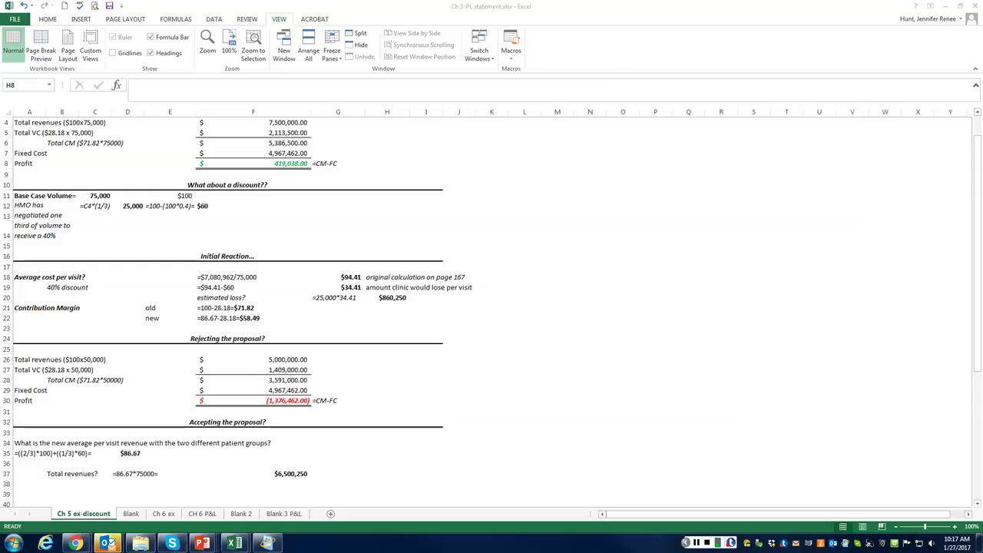
pyautogui.click(229, 207)
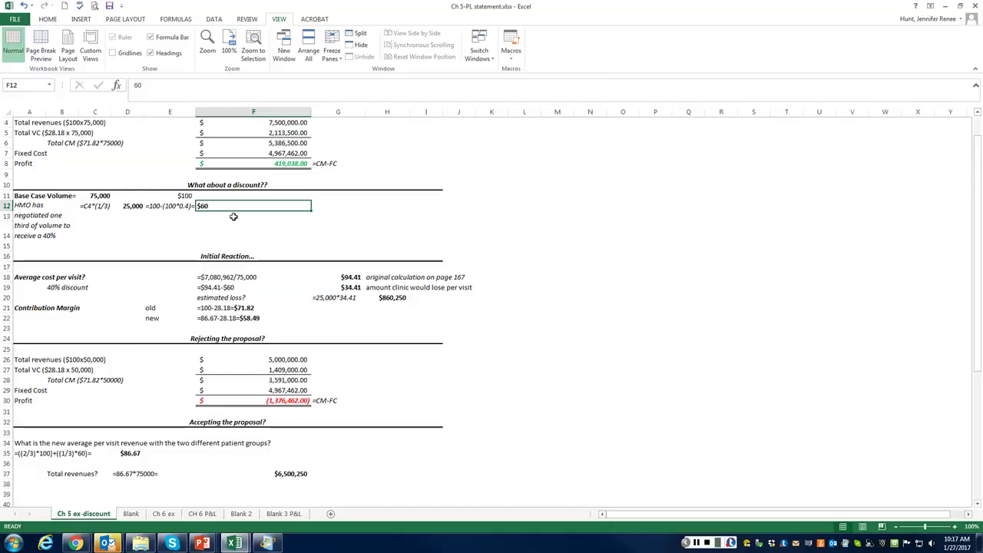
pyautogui.scroll(-1, 235, 216)
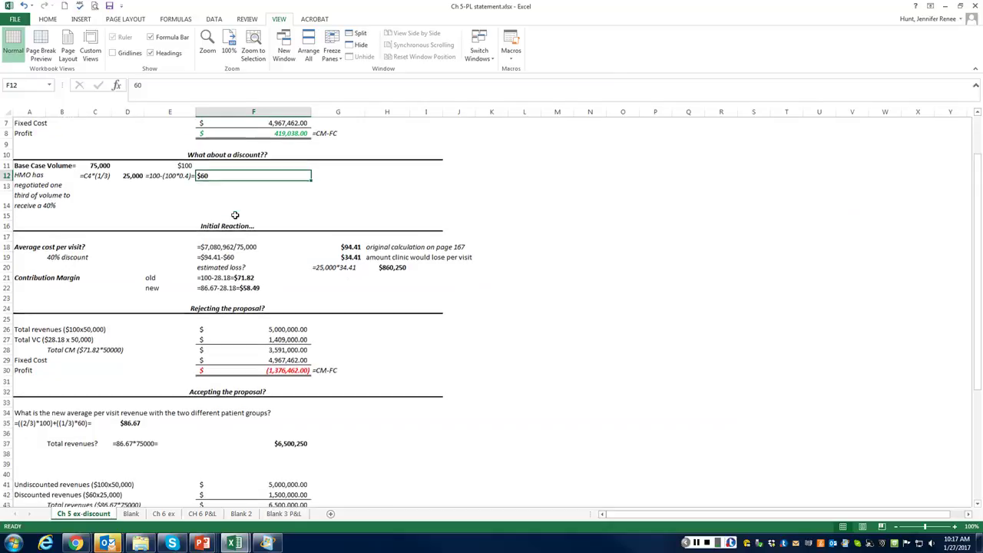
pyautogui.scroll(-1, 339, 230)
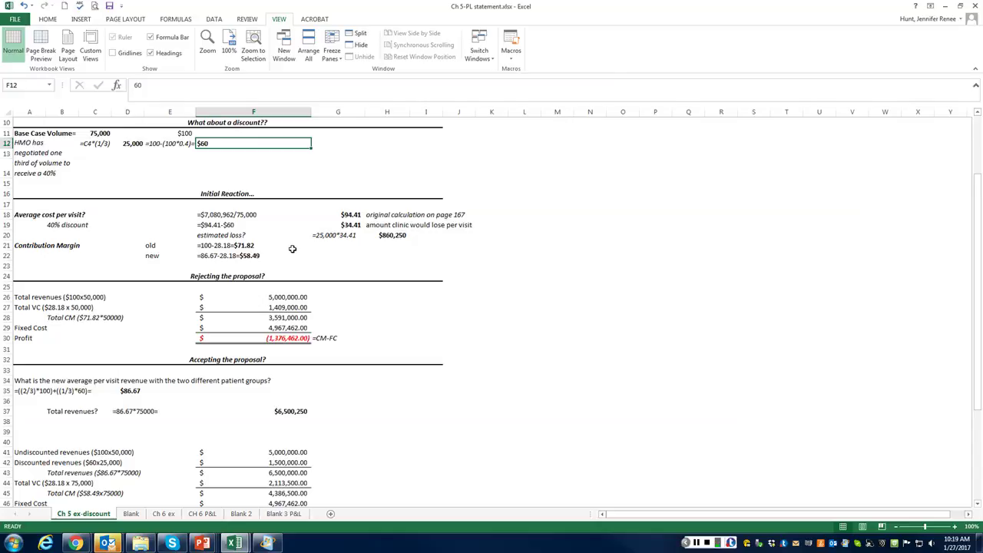
pyautogui.scroll(-1, 292, 248)
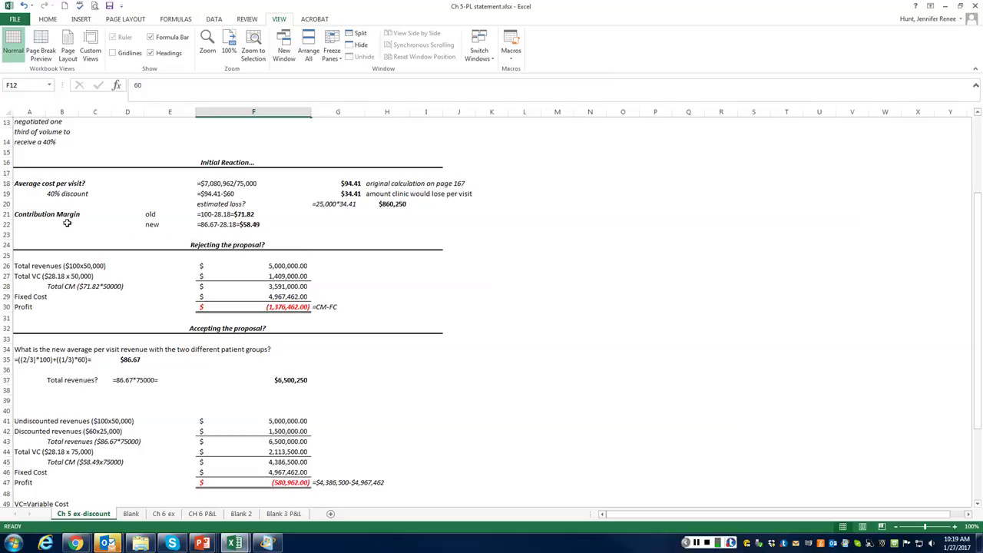
pyautogui.scroll(2, 66, 223)
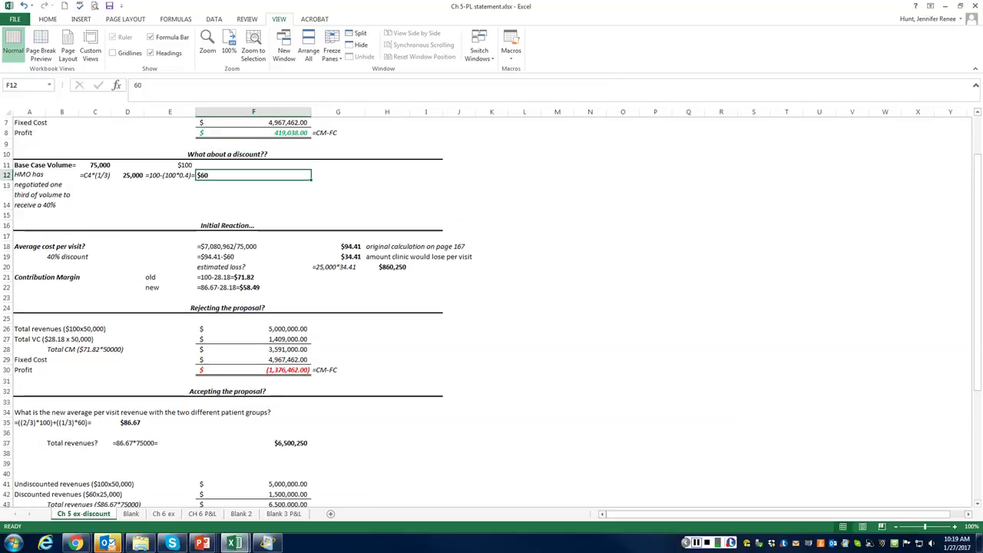
pyautogui.click(696, 542)
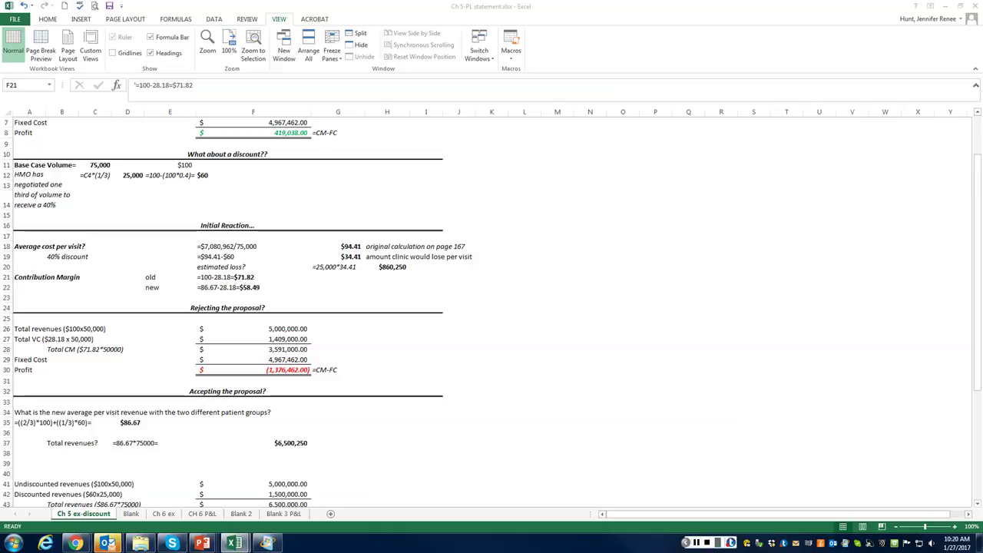
# Calculate the full-price patients' share of average revenue per visit in G22 with =(2/3*100)
pyautogui.click(288, 287)
pyautogui.click(325, 289)
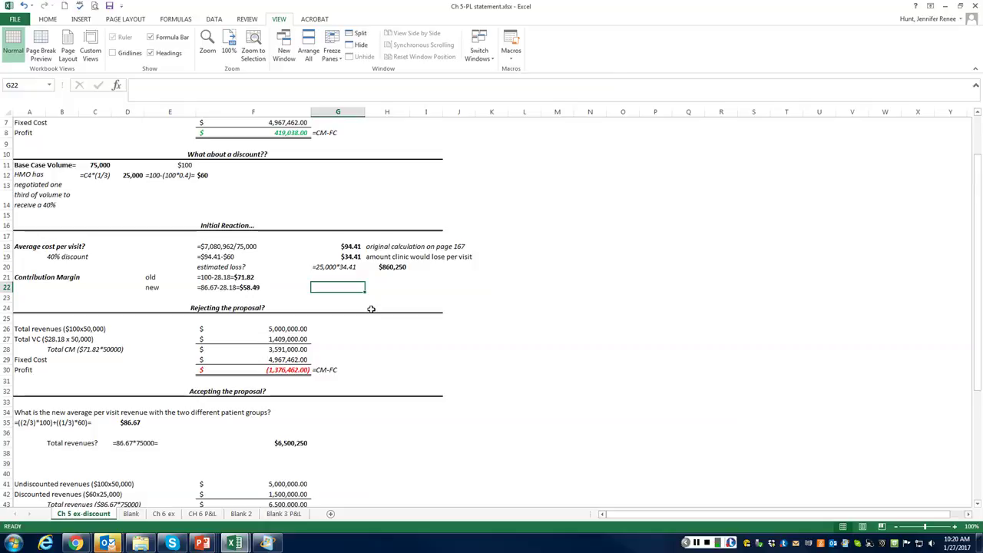
pyautogui.write('=')
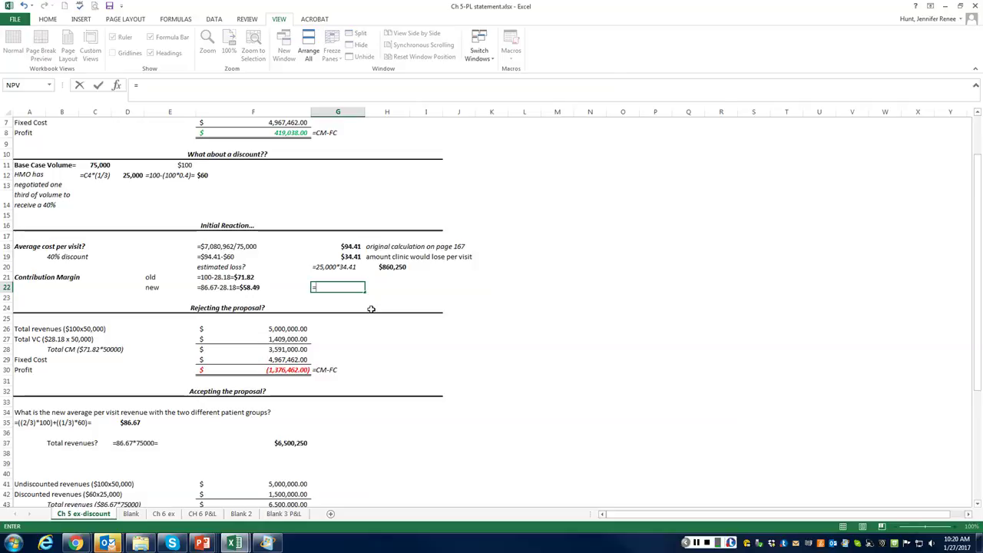
pyautogui.write('((')
pyautogui.press('BackSpace')
pyautogui.write('2/3*100)')
pyautogui.press('Return')
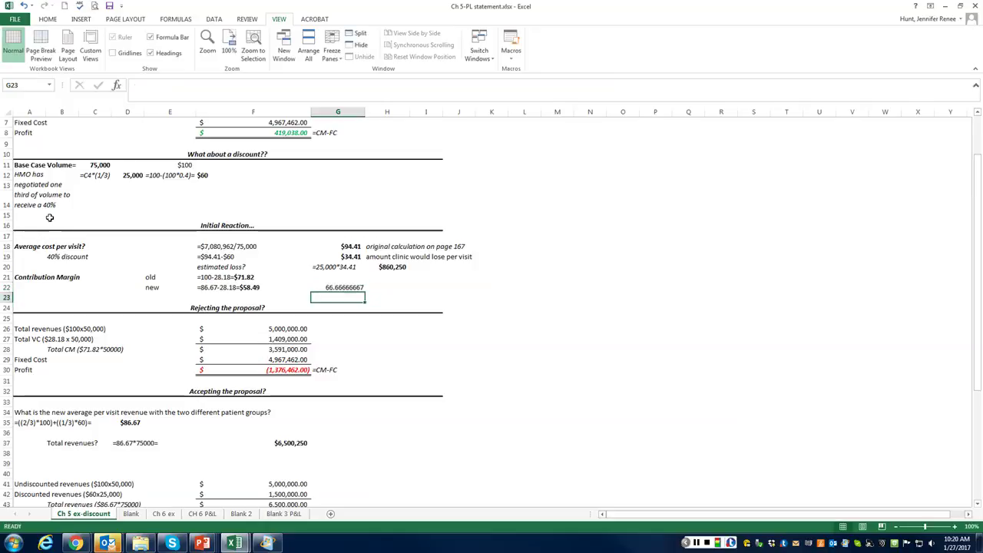
# Calculate the discounted patients' share of average revenue per visit in H22 with =(1/3)*60
pyautogui.click(381, 286)
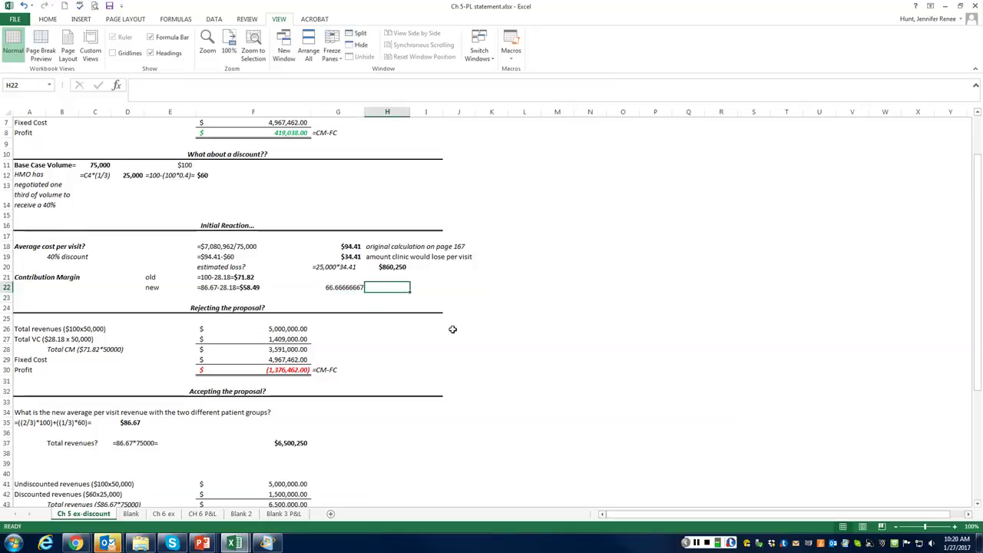
pyautogui.write('=(')
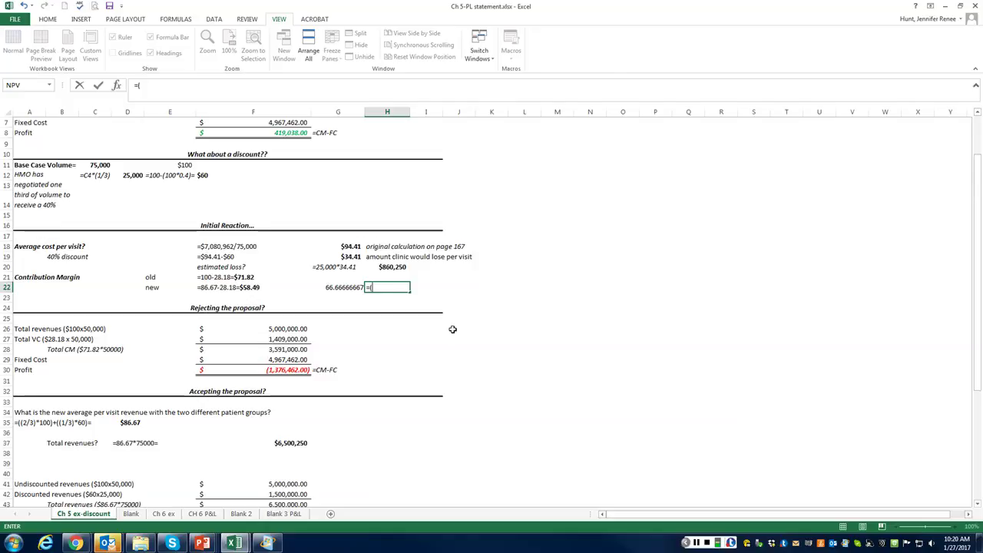
pyautogui.write('1/3)*60')
pyautogui.press('Return')
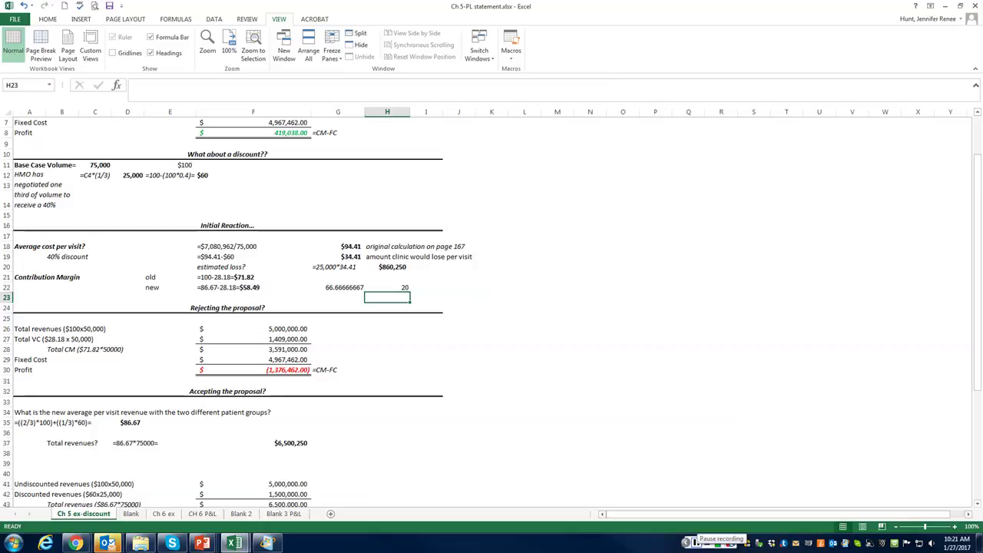
# Add the two revenue shares in I22 with the formula =G22+H22
pyautogui.click(428, 287)
pyautogui.write('=')
pyautogui.press('Left')
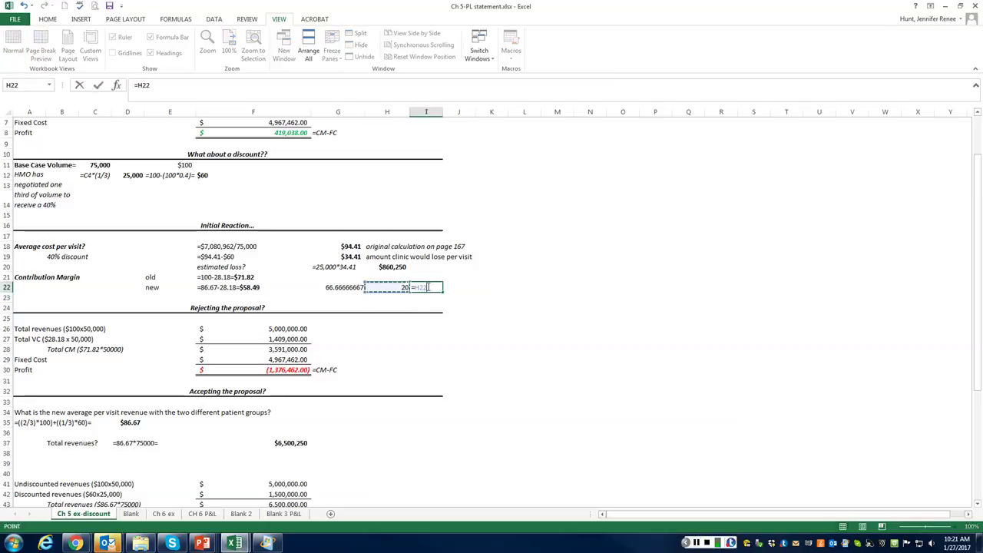
pyautogui.press('Left')
pyautogui.moveTo(427, 287); pyautogui.dragTo(413, 286)
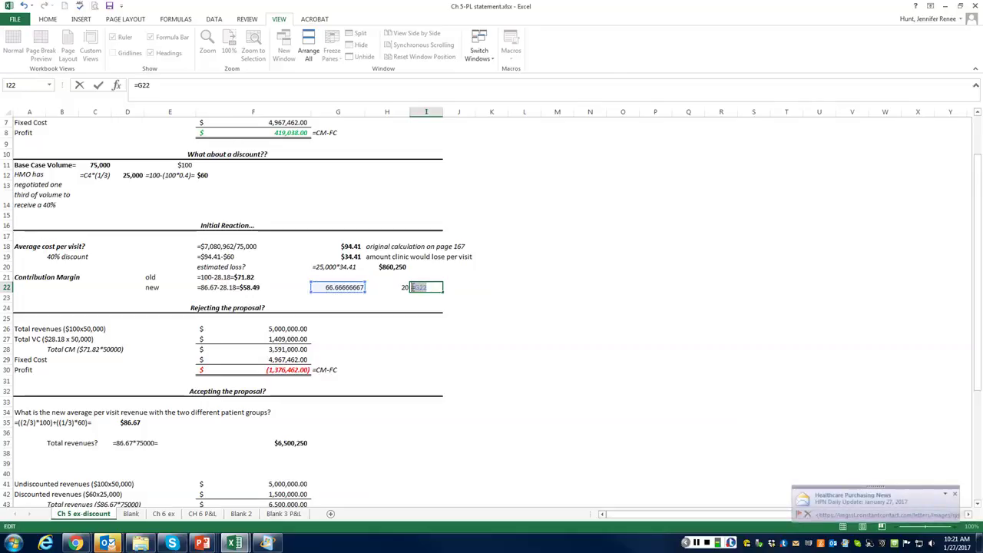
pyautogui.press('BackSpace')
pyautogui.write('=')
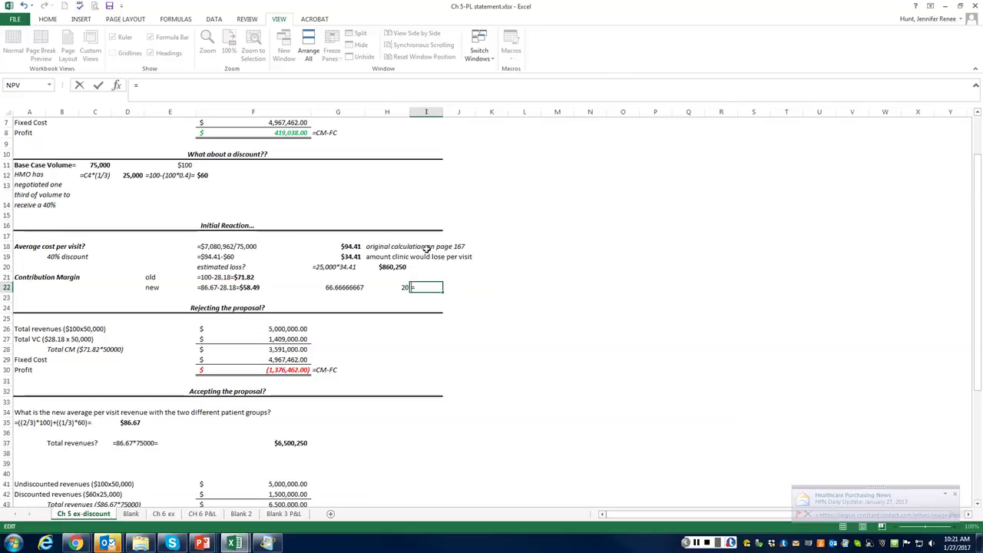
pyautogui.click(344, 288)
pyautogui.write('=')
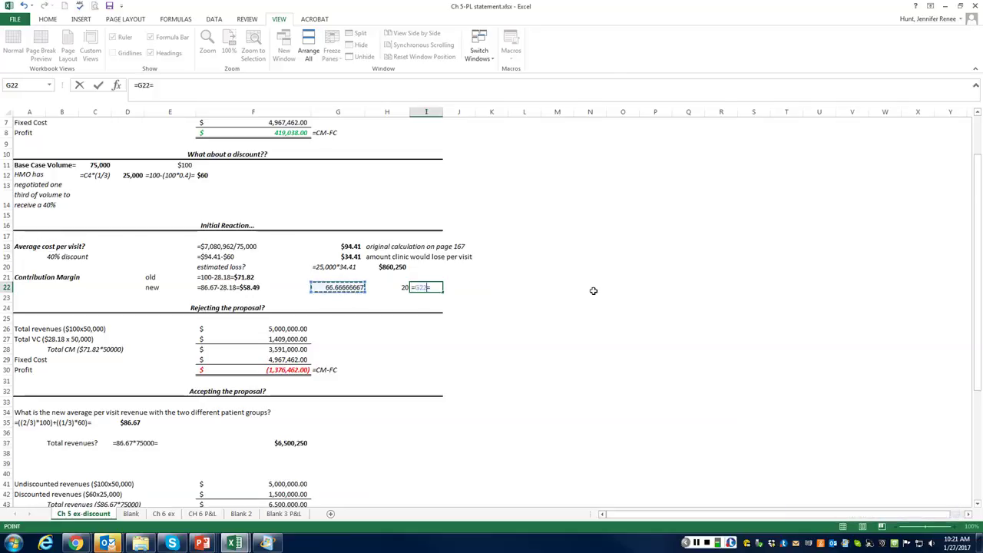
pyautogui.press('BackSpace')
pyautogui.write('+')
pyautogui.click(391, 287)
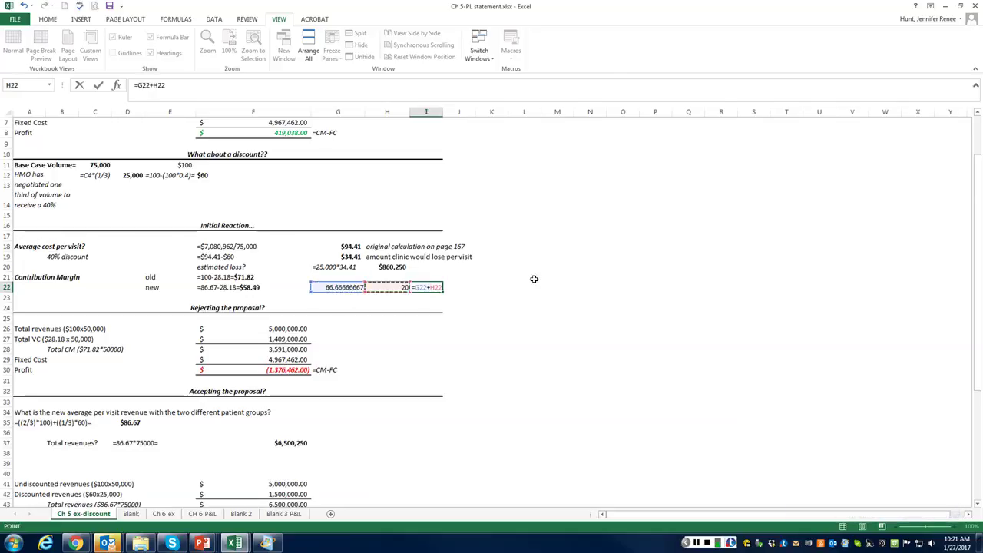
pyautogui.press('Return')
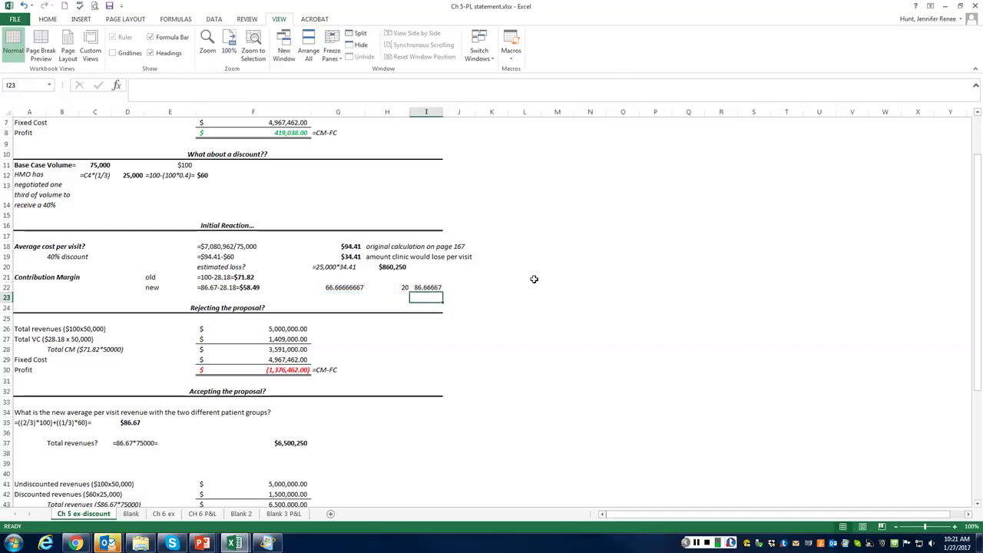
# Clear the trial revenue calculations from cells G22 through I22
pyautogui.click(441, 287)
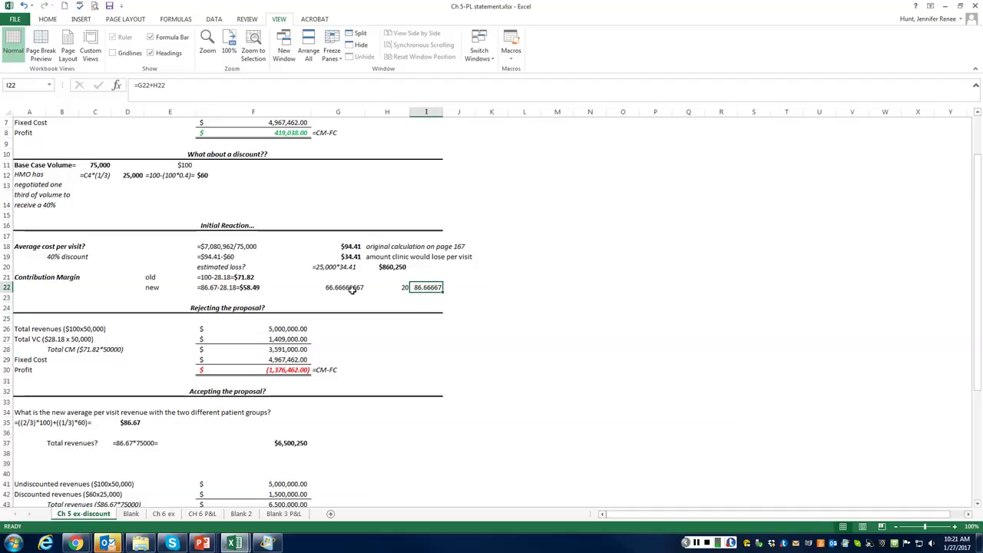
pyautogui.moveTo(355, 291); pyautogui.dragTo(443, 290)
pyautogui.press('Delete')
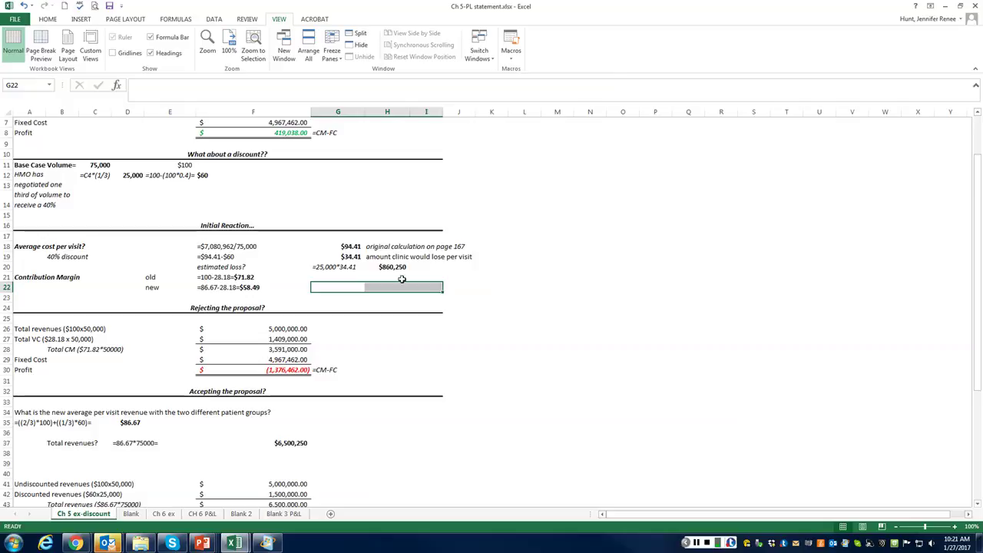
pyautogui.click(206, 289)
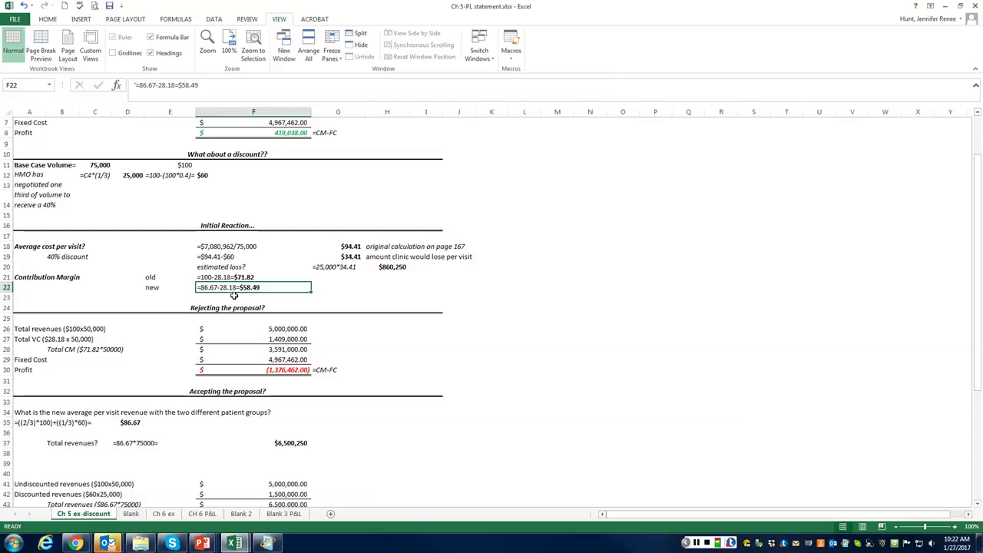
pyautogui.click(697, 543)
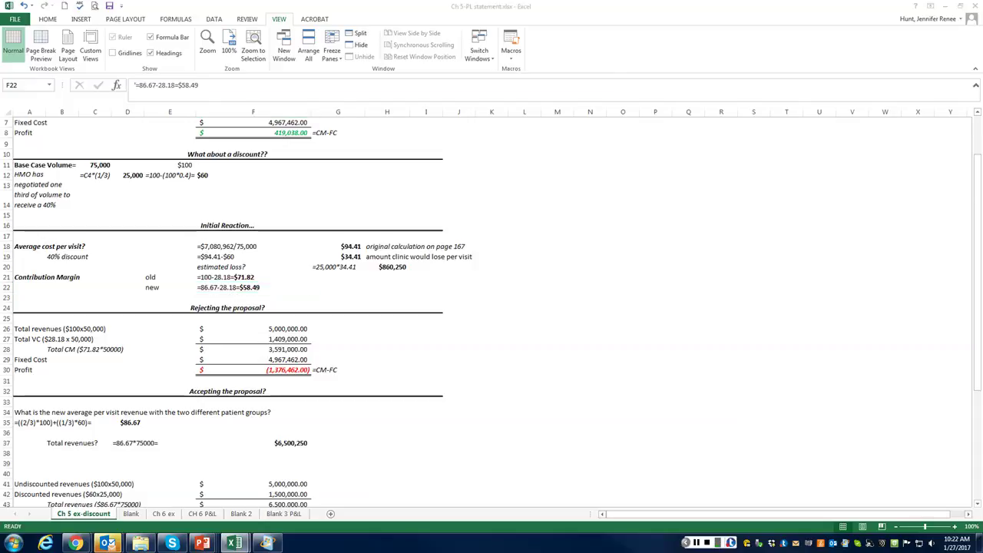
pyautogui.click(697, 542)
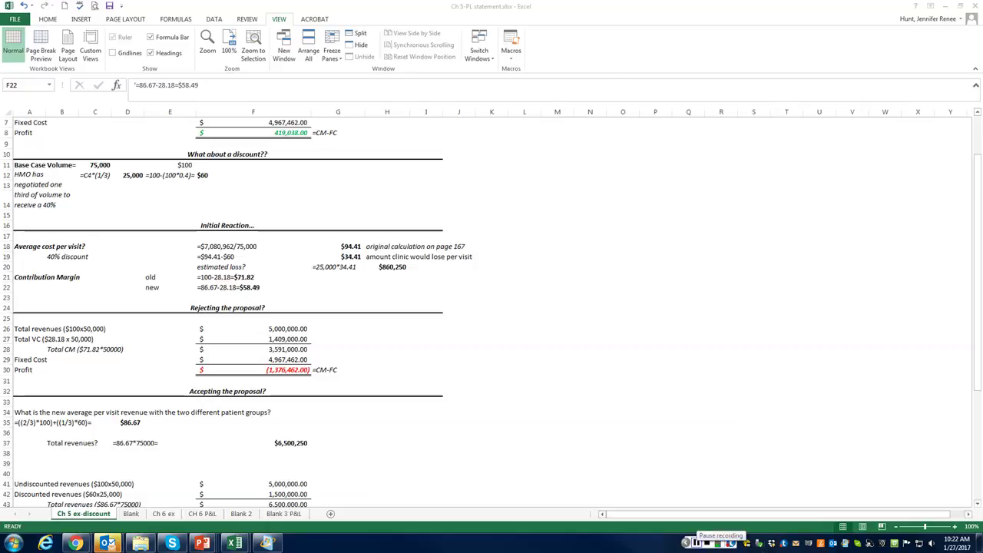
pyautogui.click(696, 543)
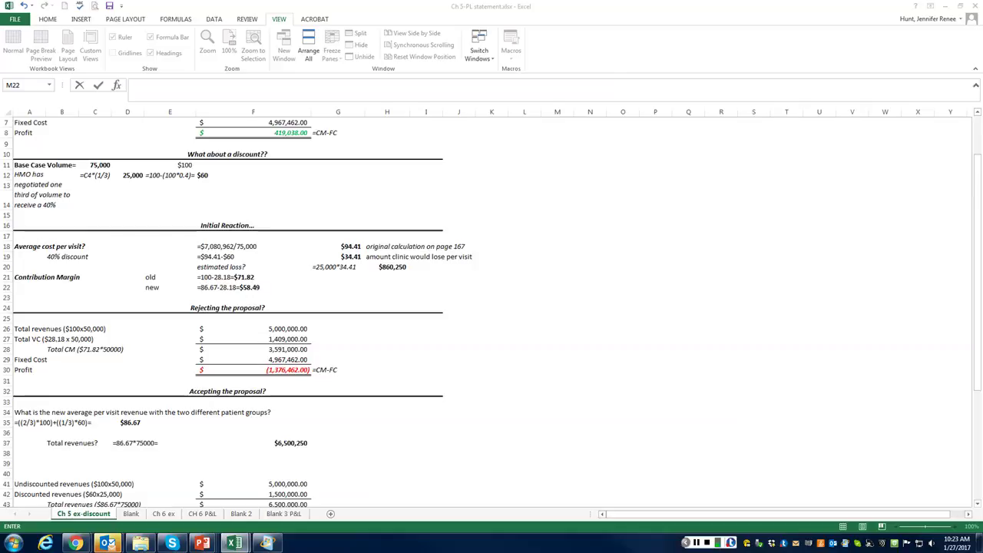
pyautogui.click(208, 288)
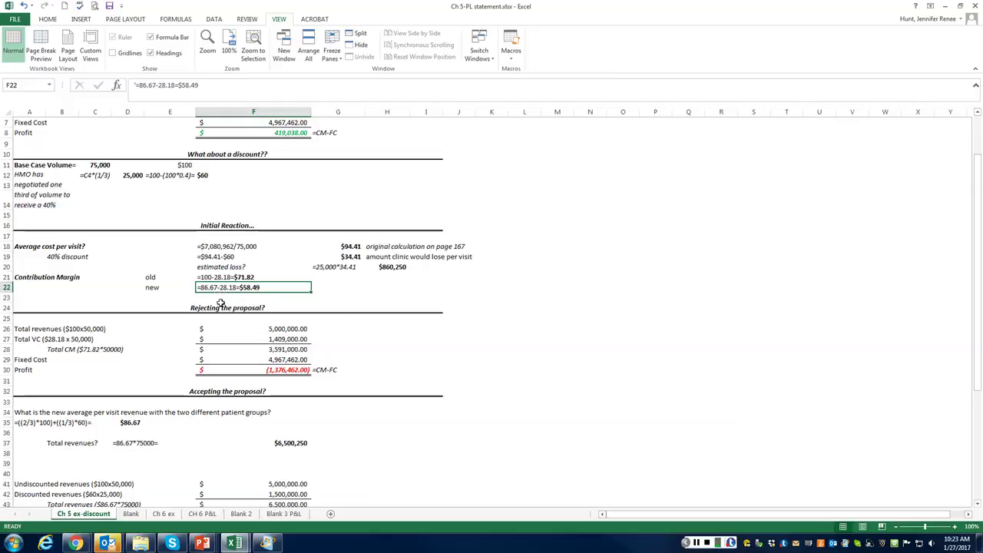
# Review the old and new contribution margins in F21 and F22, and compare the base-case statement with the Rejecting the proposal statement
pyautogui.click(213, 278)
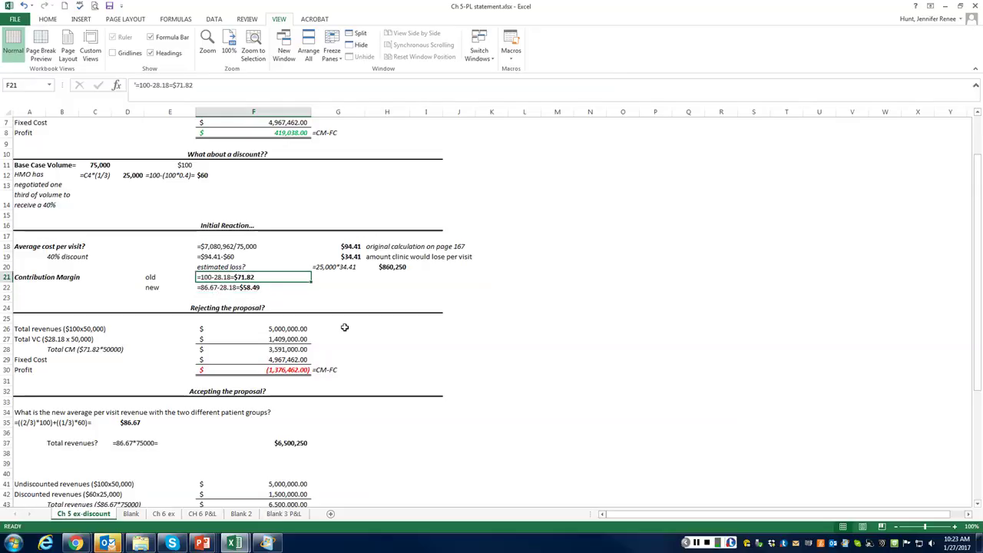
pyautogui.click(300, 287)
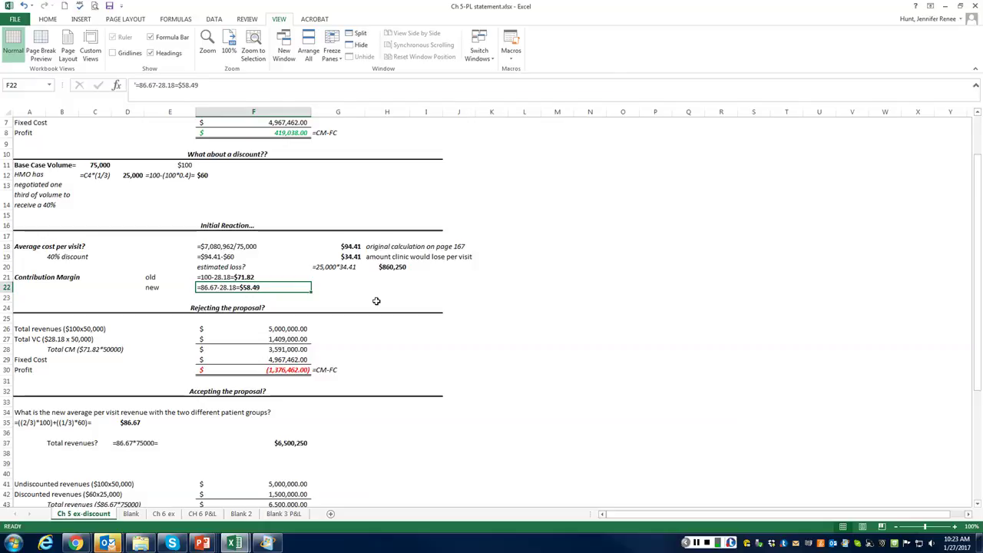
pyautogui.scroll(-5, 376, 301)
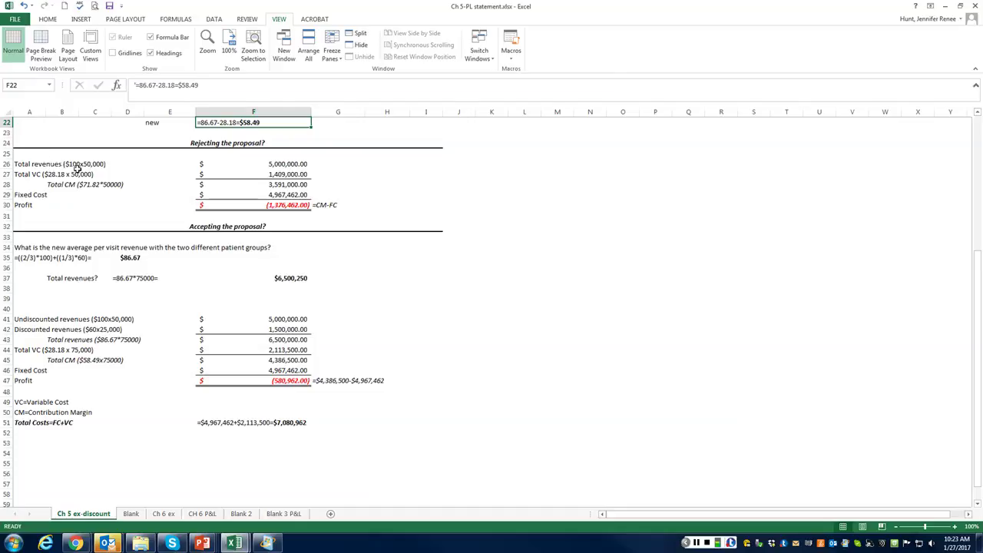
pyautogui.scroll(7, 77, 167)
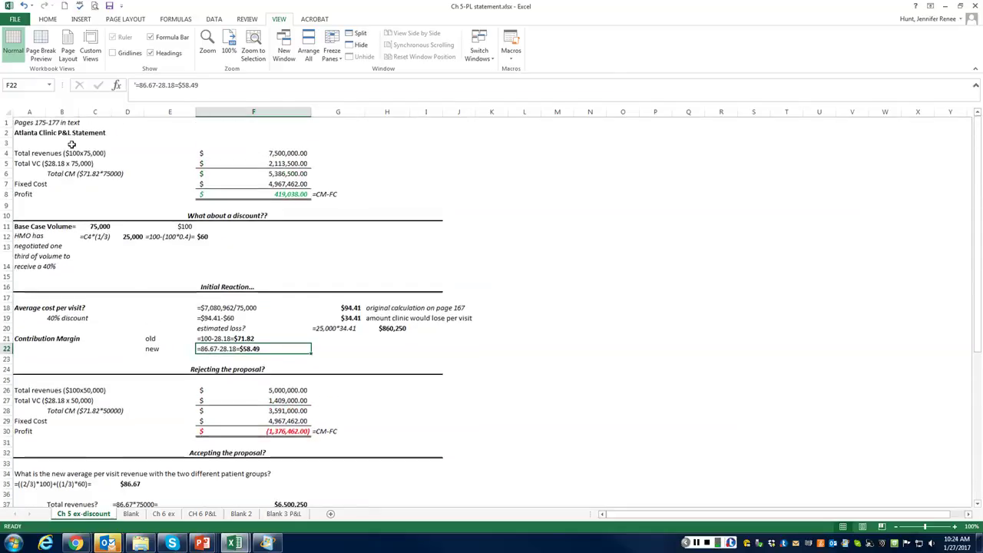
pyautogui.scroll(-6, 68, 194)
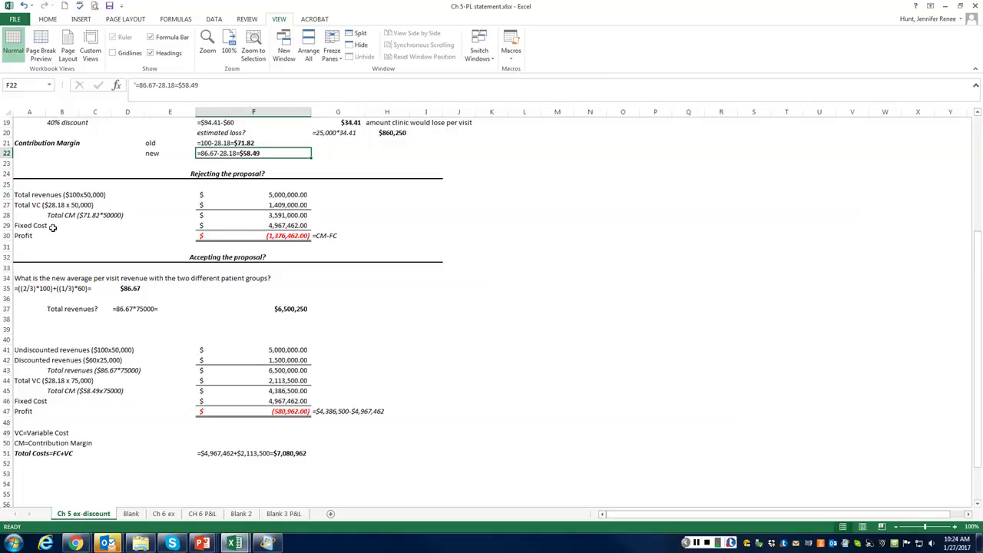
pyautogui.click(58, 195)
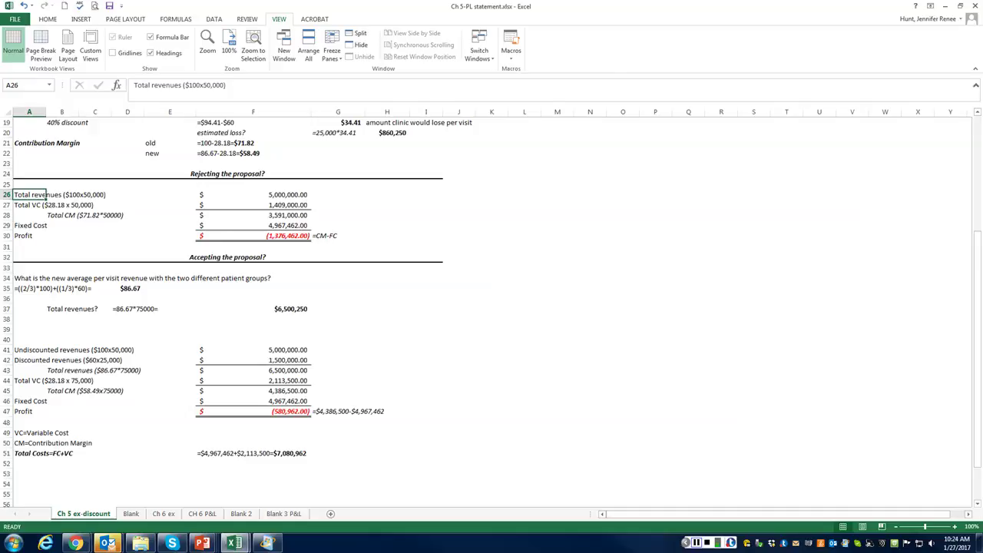
pyautogui.click(695, 543)
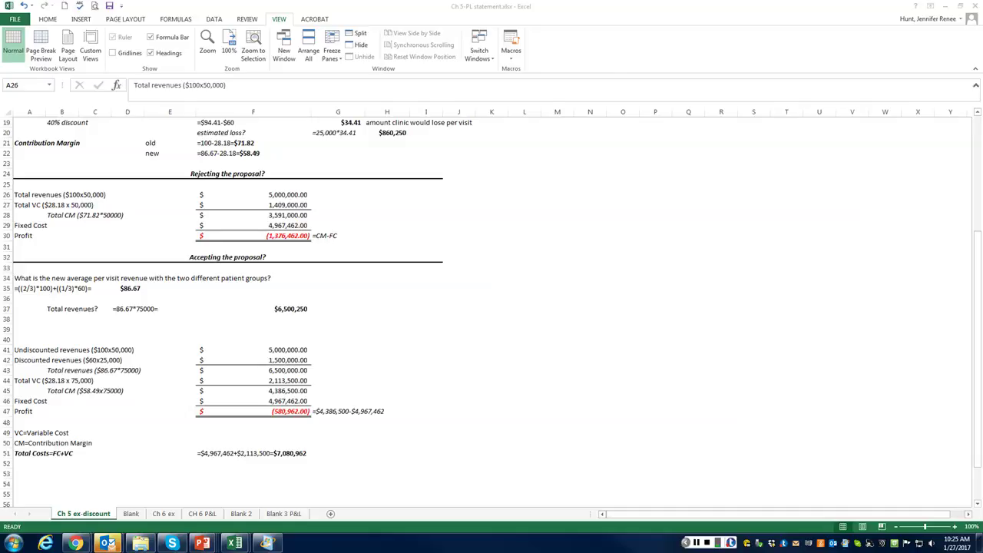
pyautogui.click(234, 543)
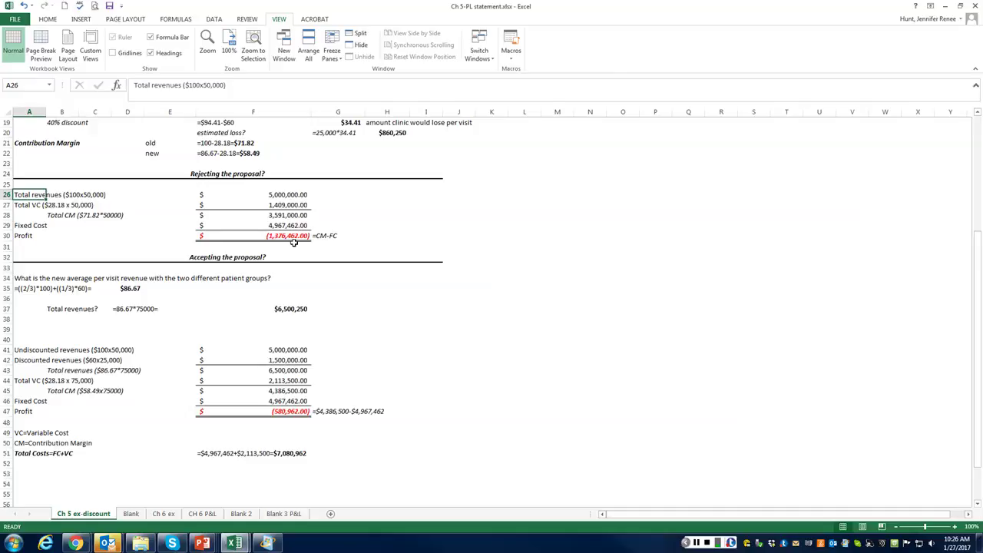
# Examine the new average per-visit revenue in D35 and the total revenues in F37 under Accepting the proposal
pyautogui.scroll(-1, 293, 243)
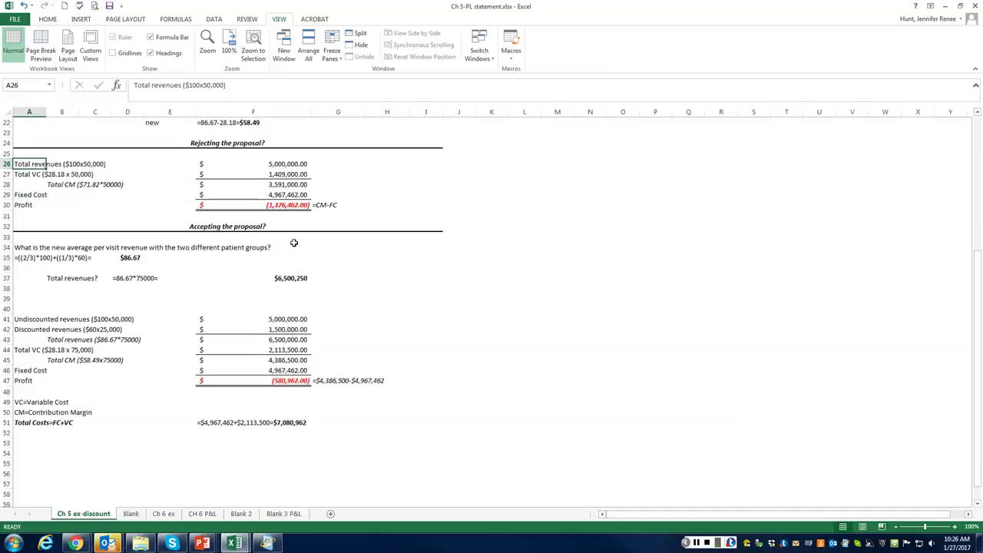
pyautogui.scroll(-2, 294, 242)
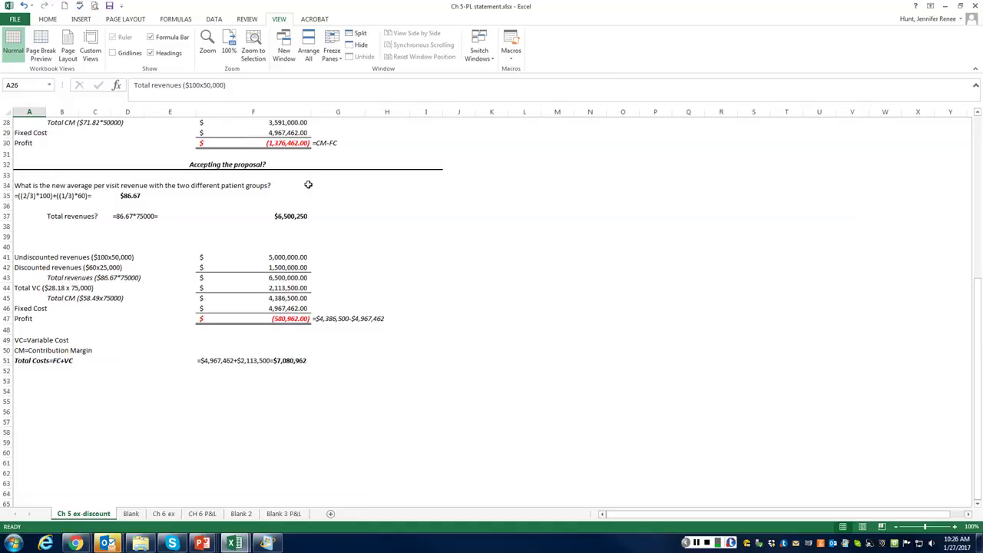
pyautogui.scroll(3, 310, 188)
pyautogui.scroll(3, 313, 194)
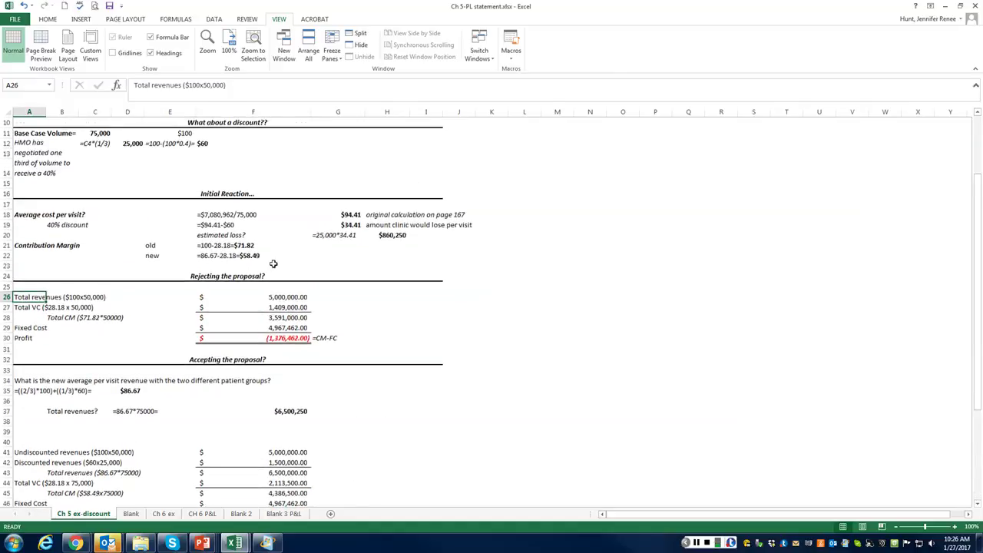
pyautogui.scroll(-4, 273, 264)
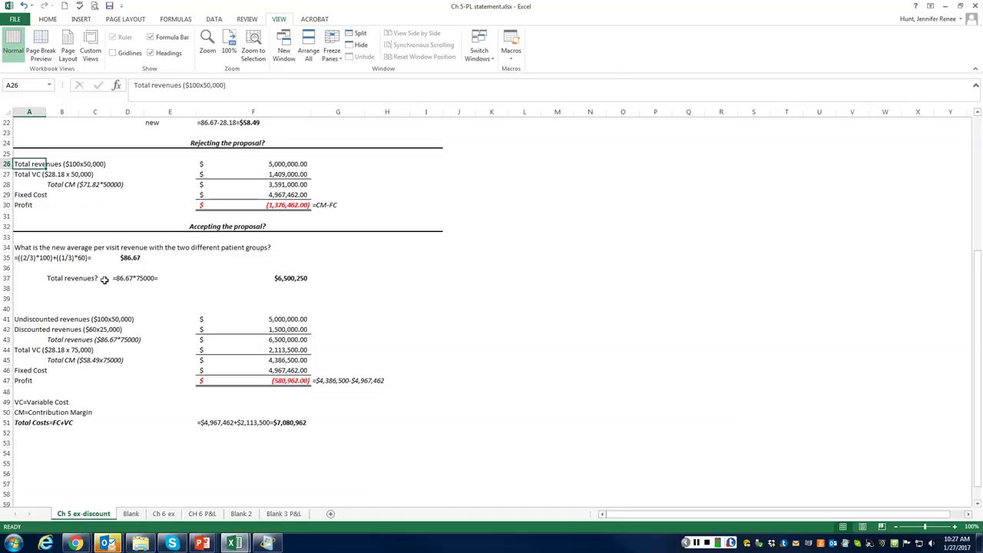
pyautogui.click(124, 257)
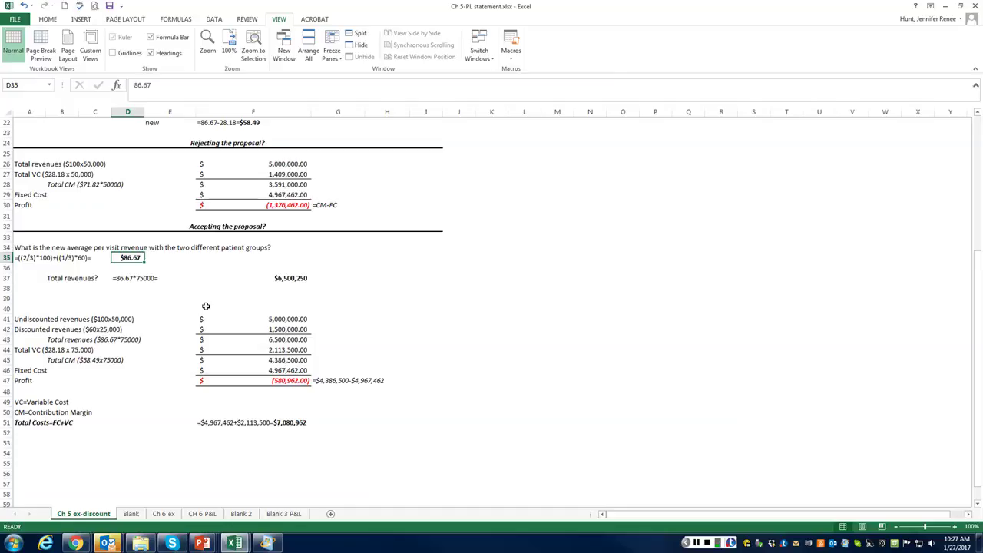
pyautogui.click(290, 281)
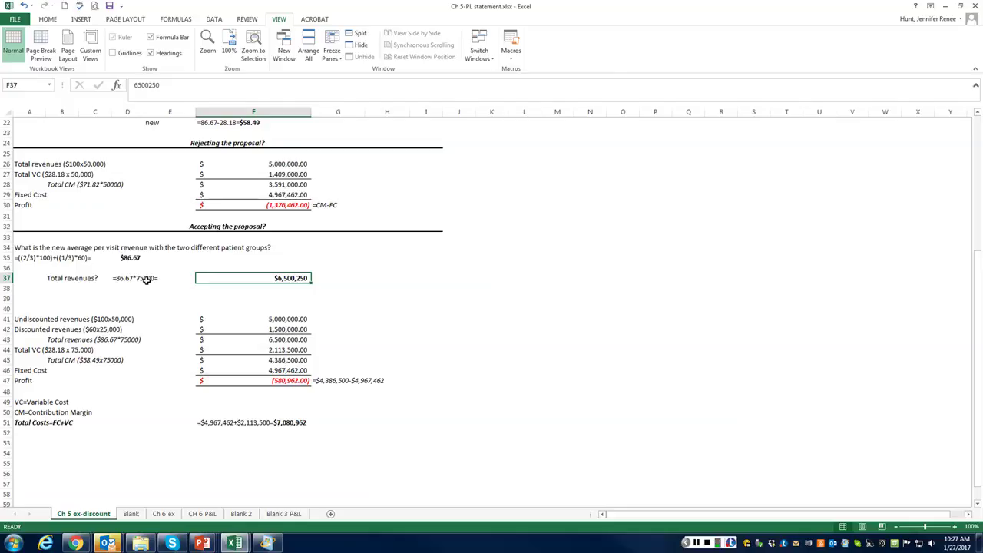
# Examine the accepted-proposal statement in rows 41 to 47, covering total revenues, contribution margin, fixed cost and the profit formula in F47
pyautogui.scroll(-2, 146, 280)
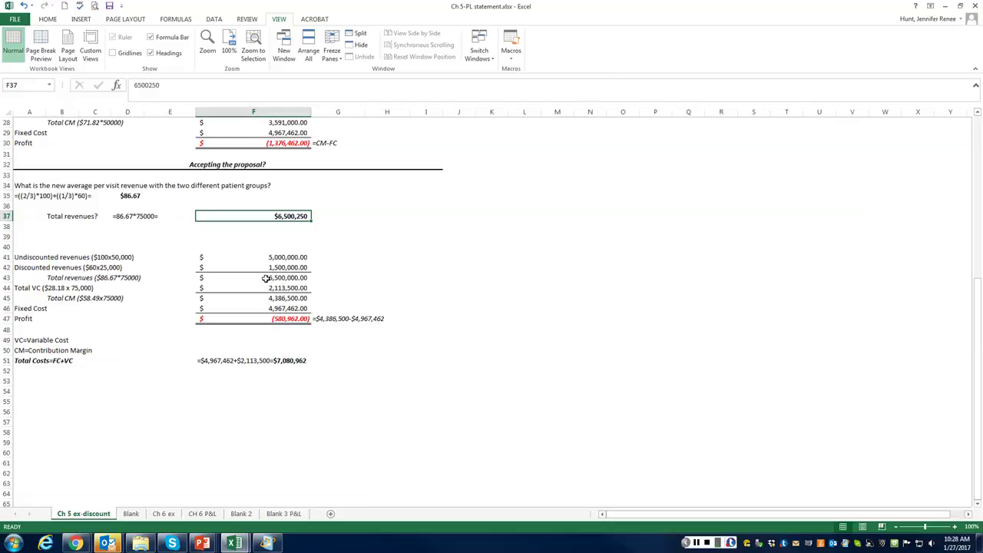
pyautogui.click(332, 278)
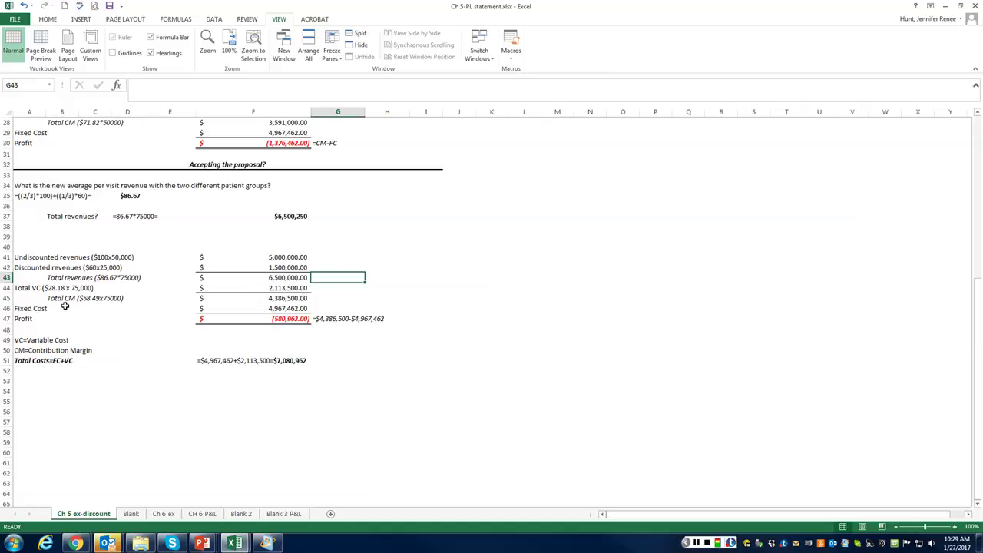
pyautogui.click(99, 299)
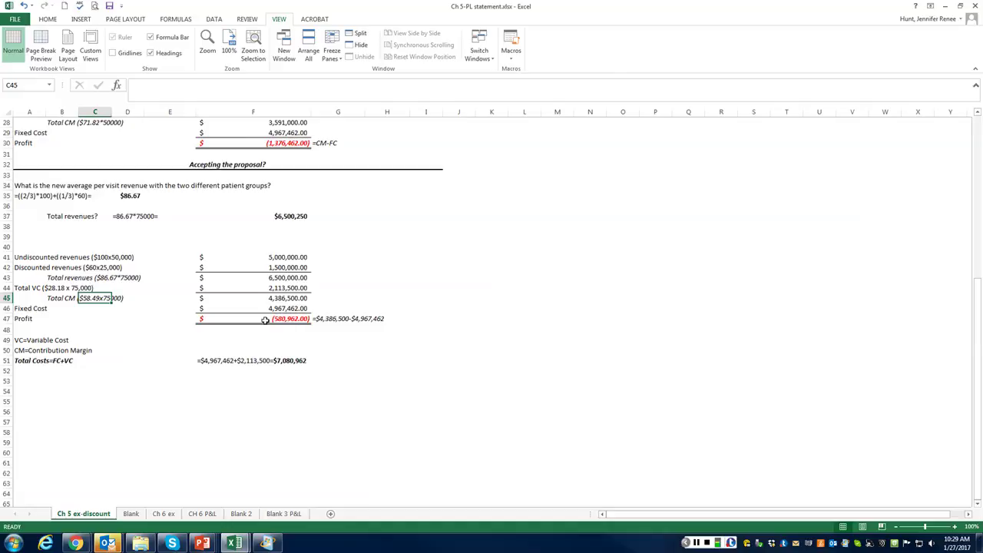
pyautogui.click(115, 278)
pyautogui.click(108, 278)
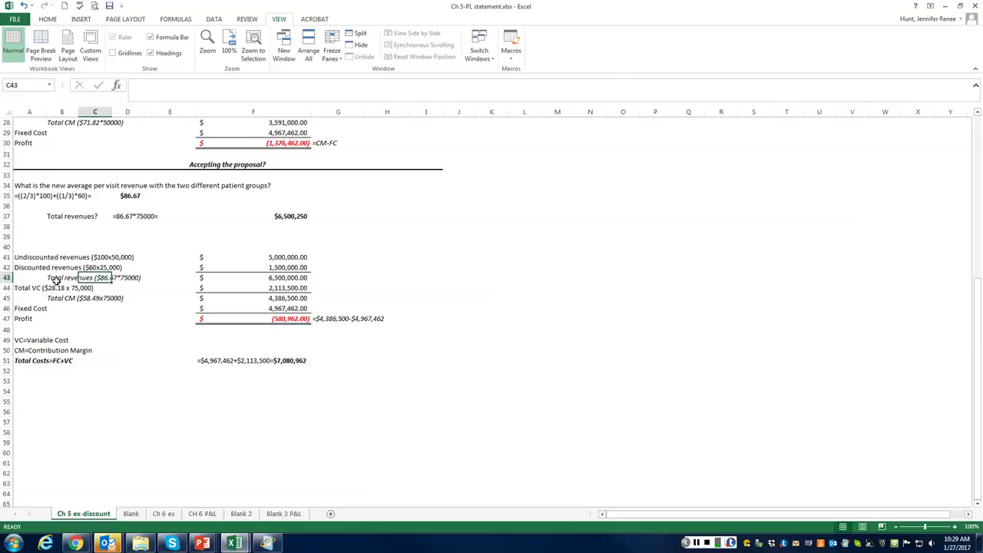
pyautogui.click(56, 280)
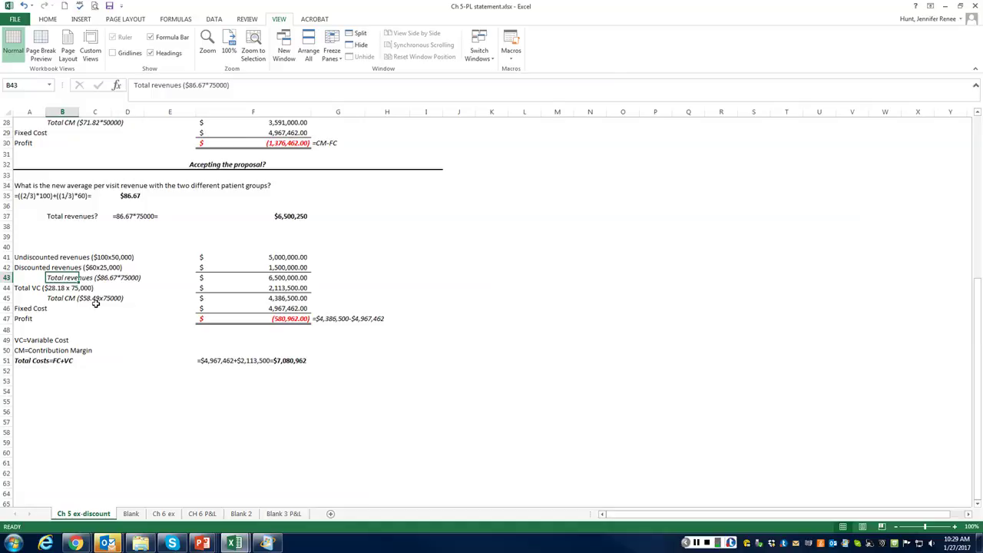
pyautogui.click(317, 308)
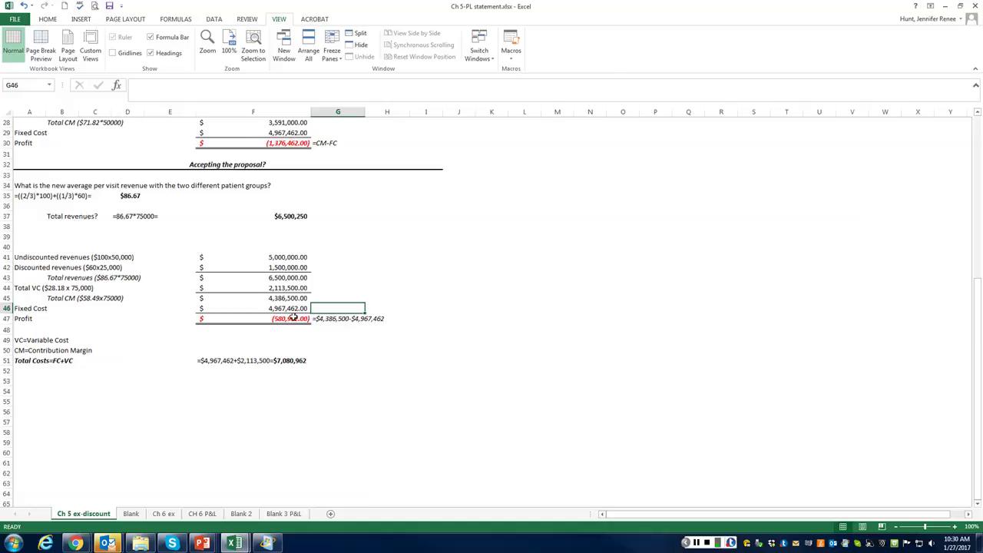
pyautogui.click(291, 317)
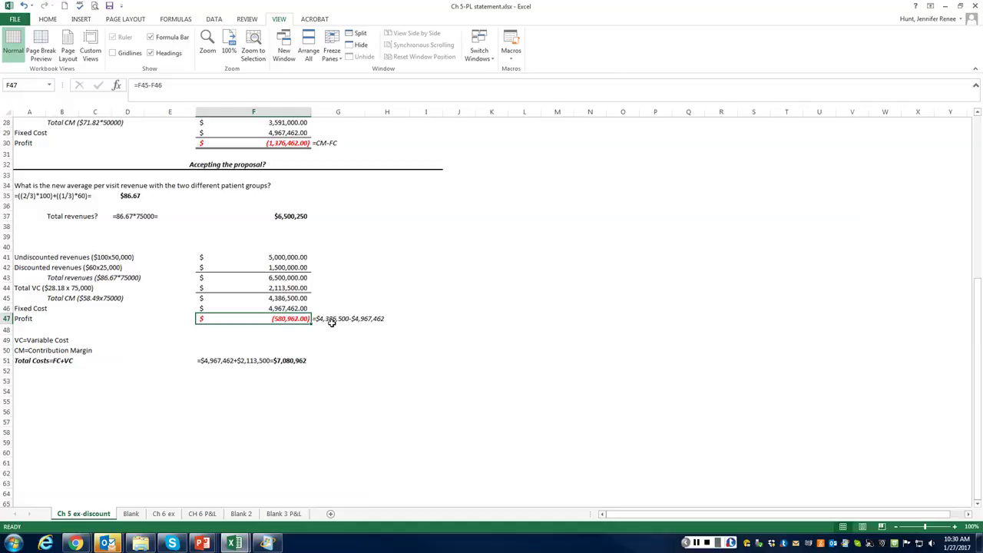
# Compare the profit lines of the base case, the rejected proposal and the accepted proposal, along with the initial-reaction loss estimate
pyautogui.scroll(4, 423, 324)
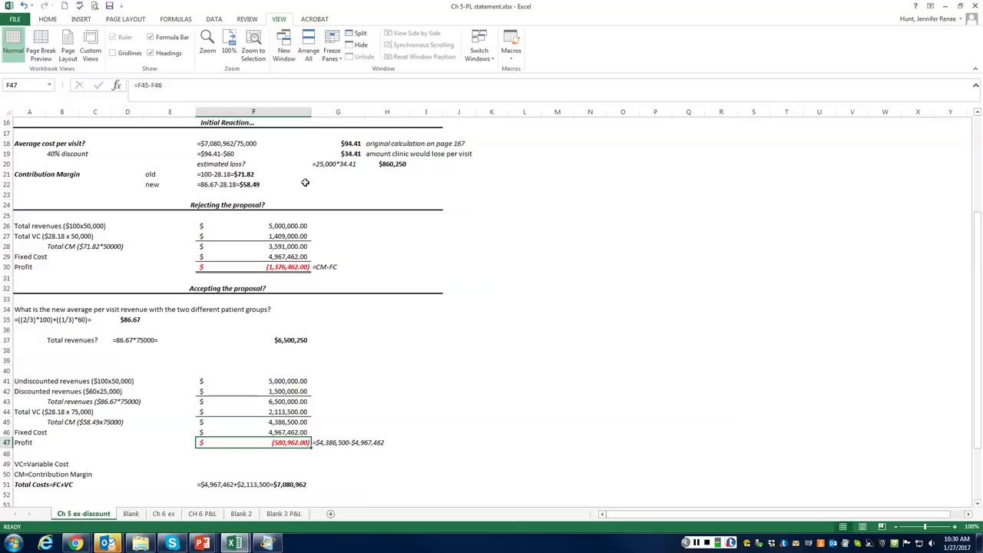
pyautogui.scroll(1, 305, 182)
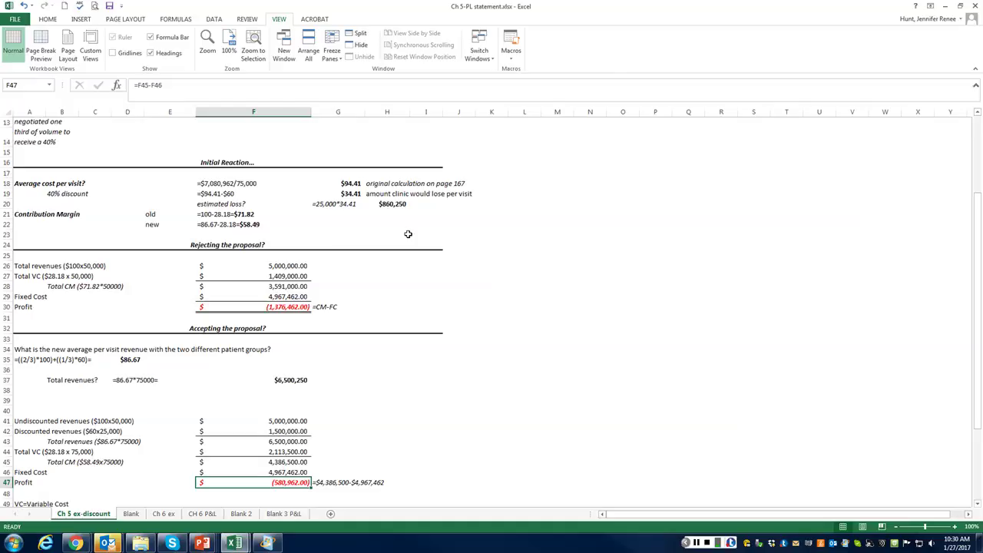
pyautogui.scroll(-2, 403, 235)
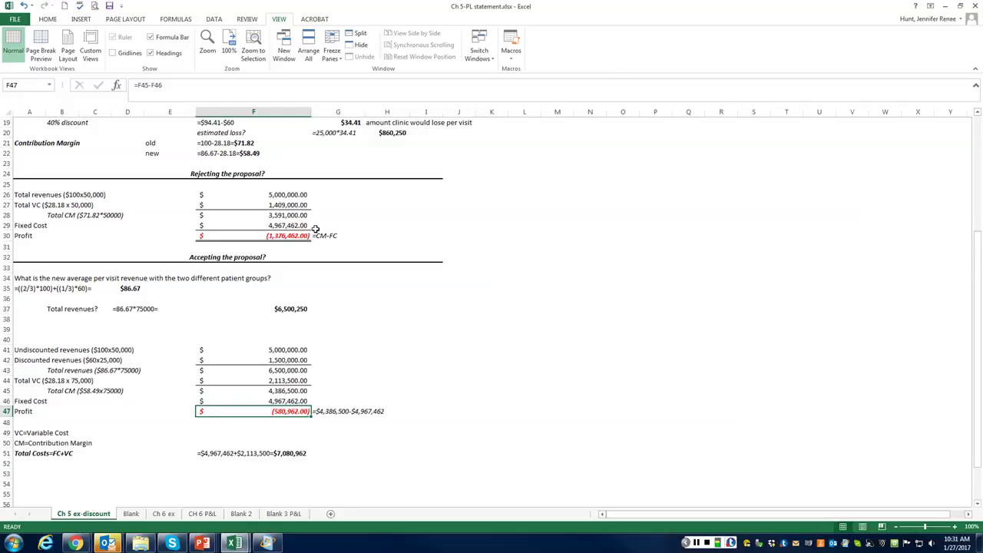
pyautogui.scroll(6, 315, 228)
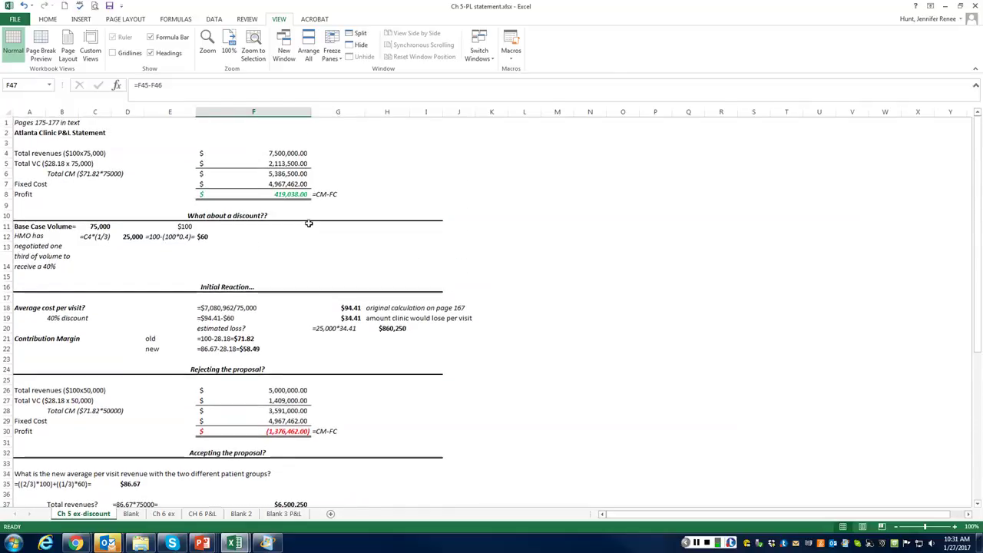
pyautogui.scroll(-6, 492, 214)
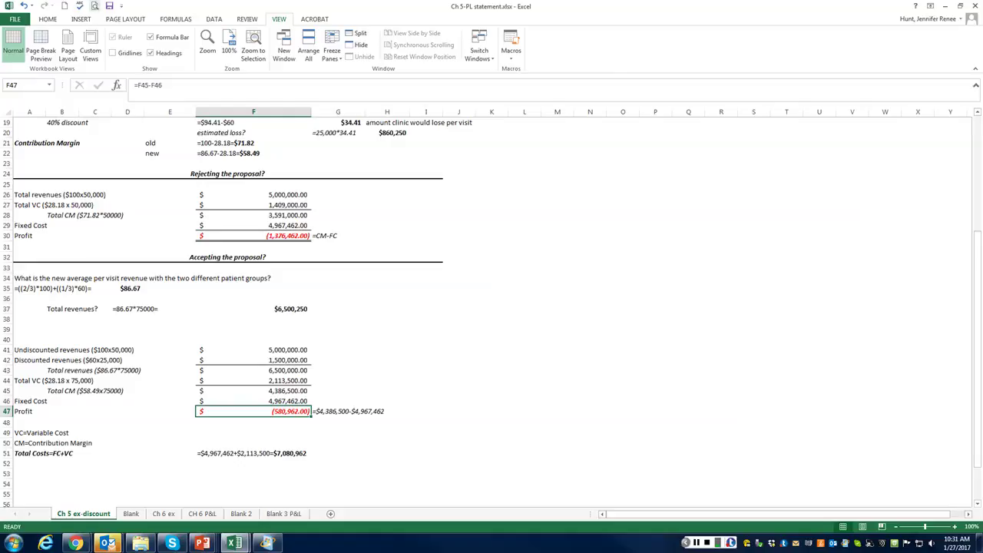
# Save the workbook and return to the start of the Atlanta Clinic P&L statement
pyautogui.click(109, 5)
pyautogui.scroll(5, 392, 288)
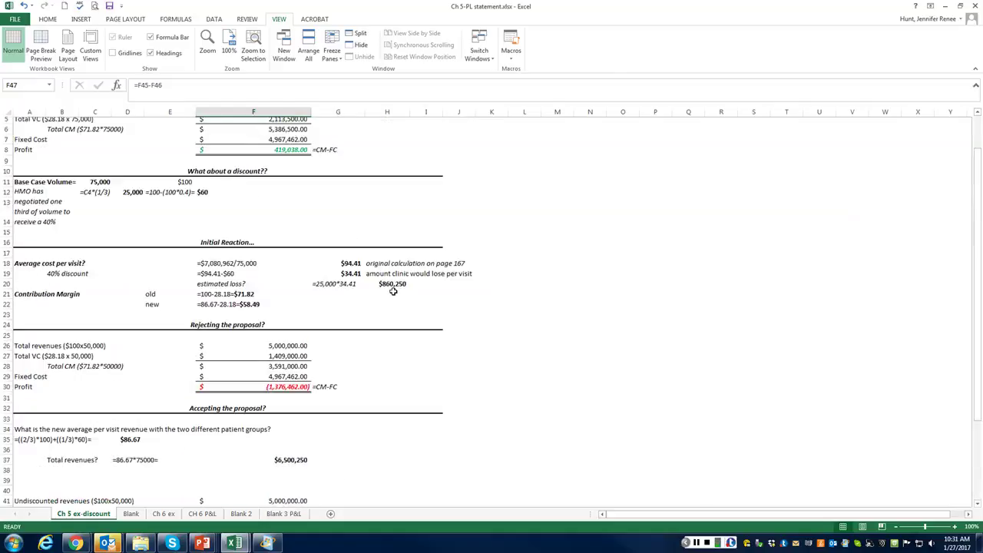
pyautogui.scroll(1, 393, 290)
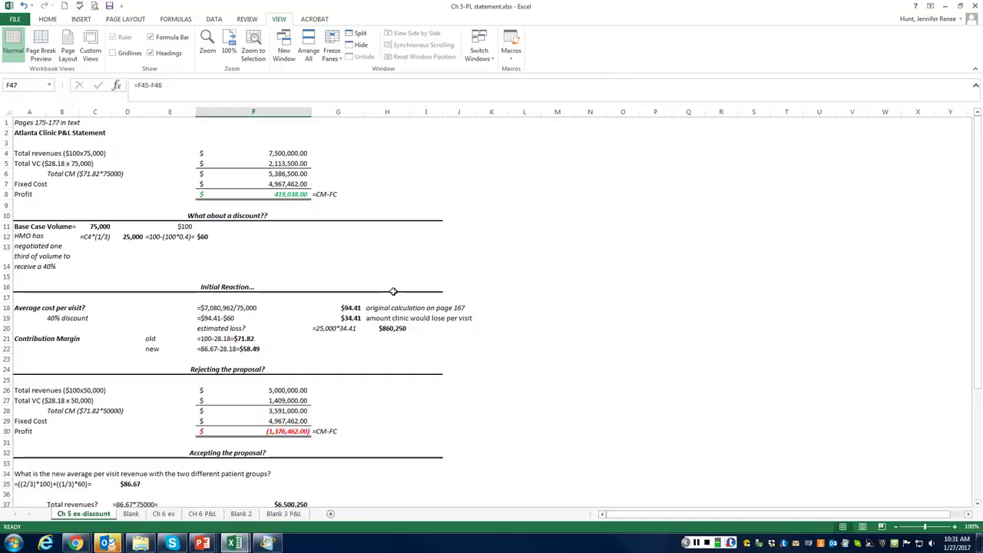